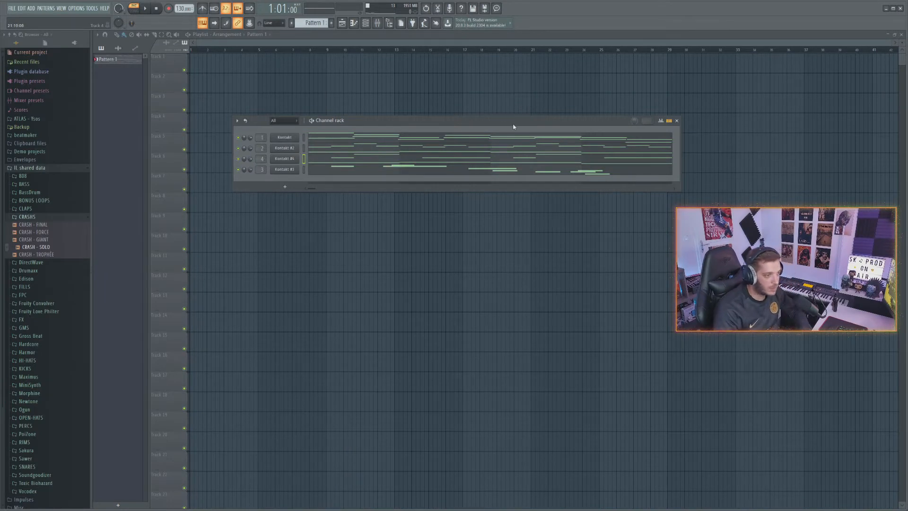
- Review the settings and reverb preset list of the Alicia's Keys piano on channel Kontakt #4
left_click_drag(475, 122, 483, 160)
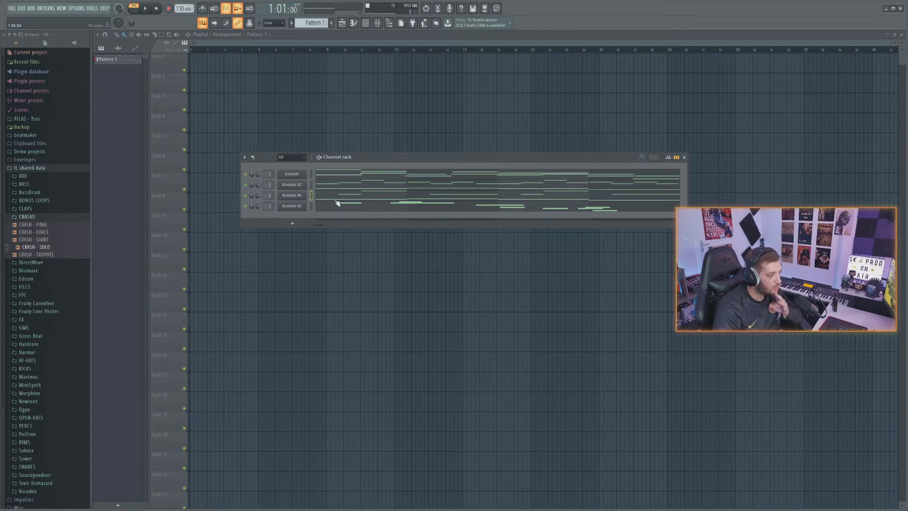
left_click(289, 196)
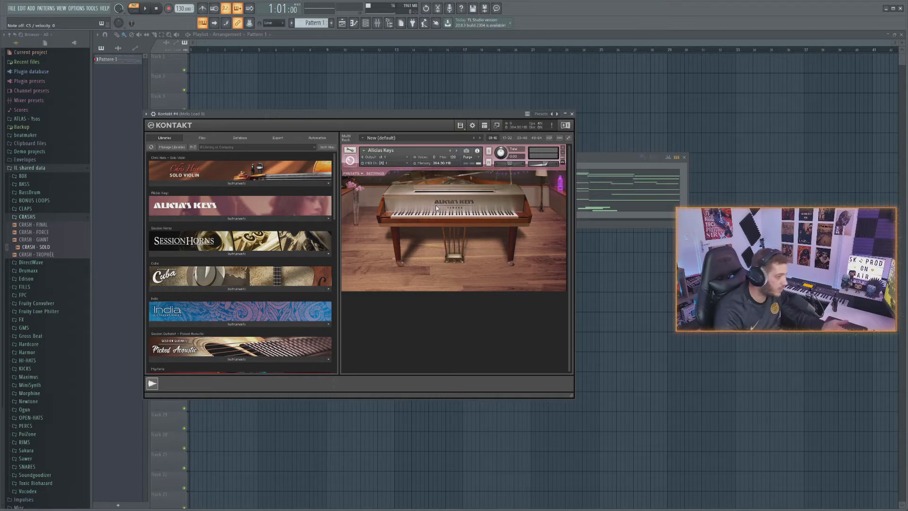
left_click(376, 173)
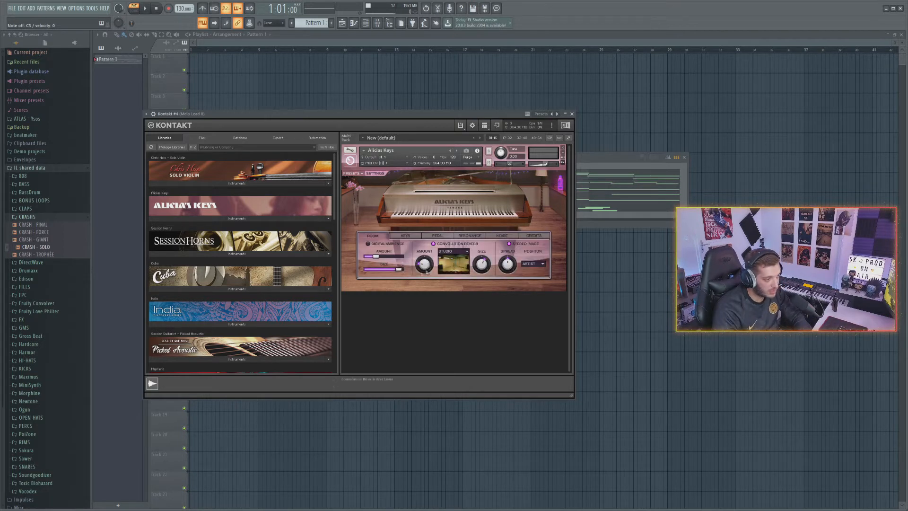
left_click(352, 173)
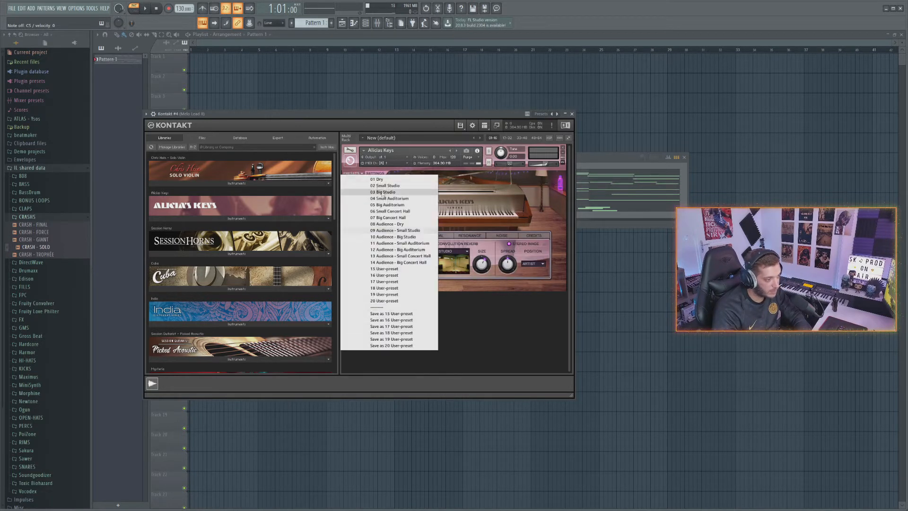
left_click(501, 335)
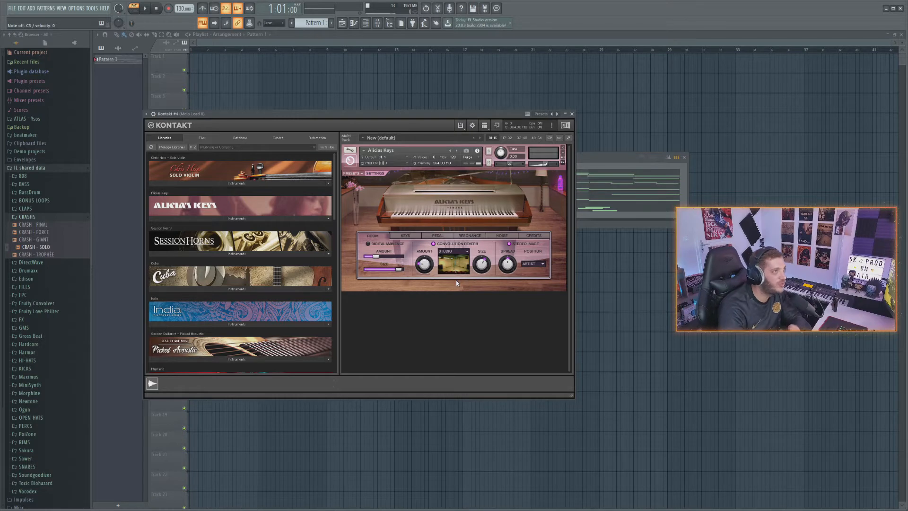
left_click(572, 115)
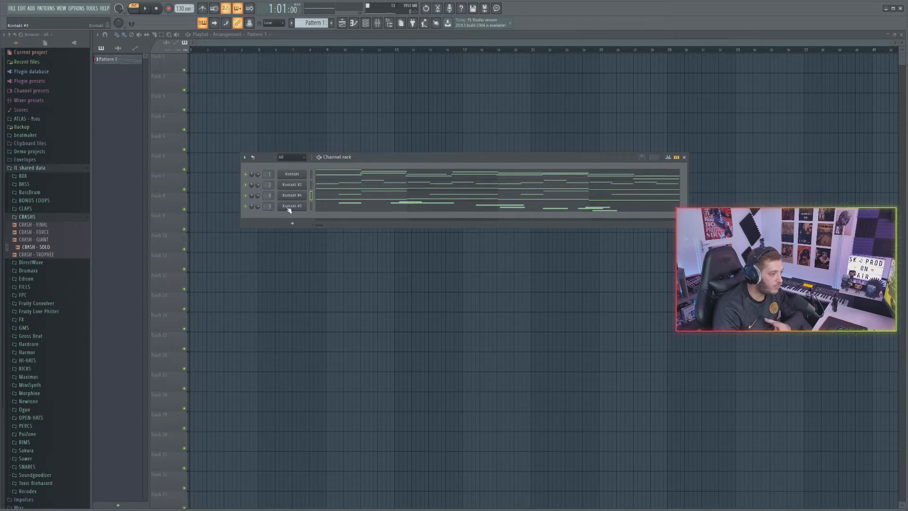
- View the instruments loaded on channels Kontakt #3 and Kontakt, closing each plugin window
left_click(289, 207)
left_click(572, 115)
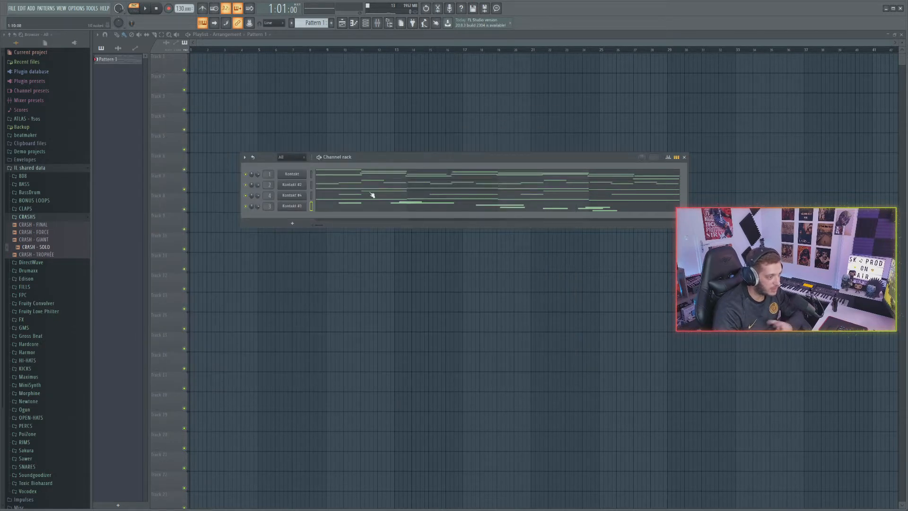
left_click(292, 174)
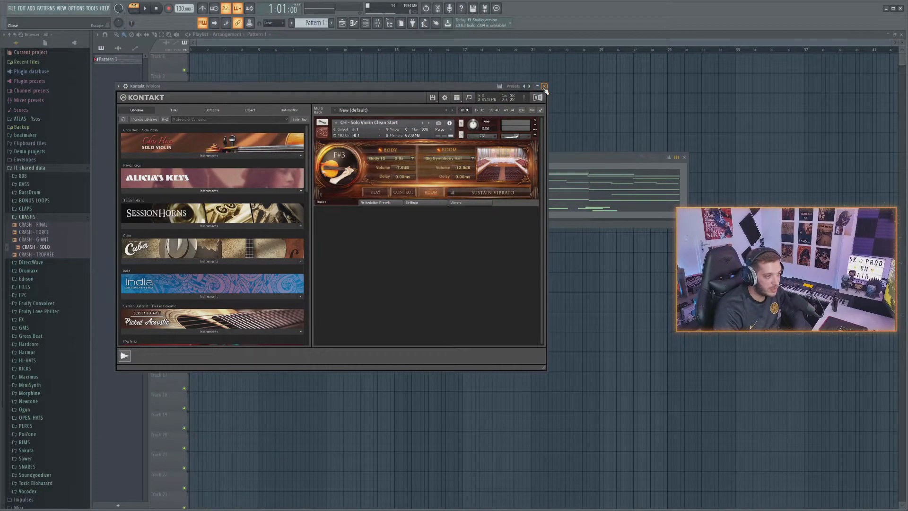
left_click(545, 87)
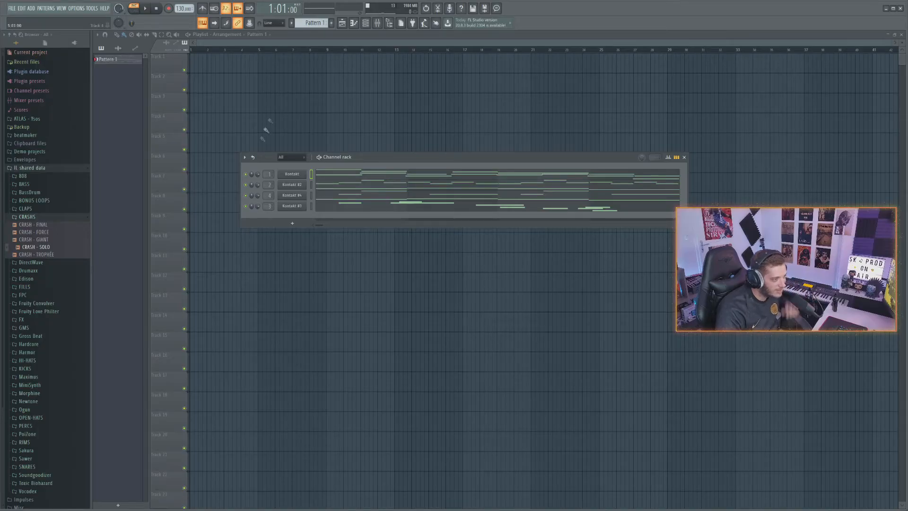
- Solo channel Kontakt #4 and play back its notes in the piano roll
right_click(246, 196)
left_click(256, 201)
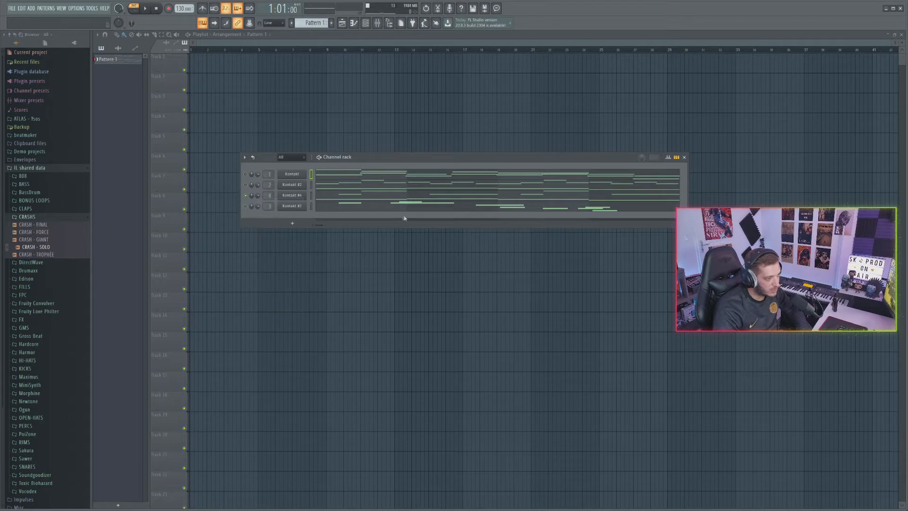
left_click(360, 196)
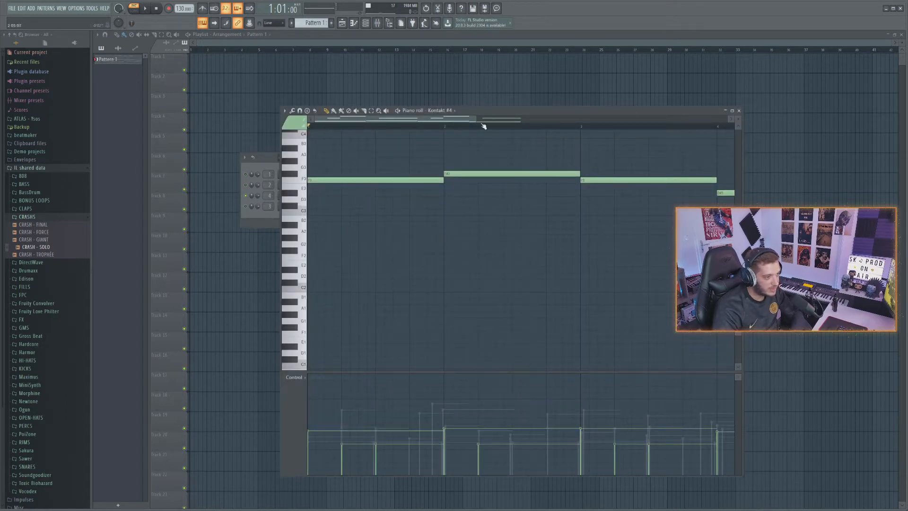
scroll(483, 126, "down", 4)
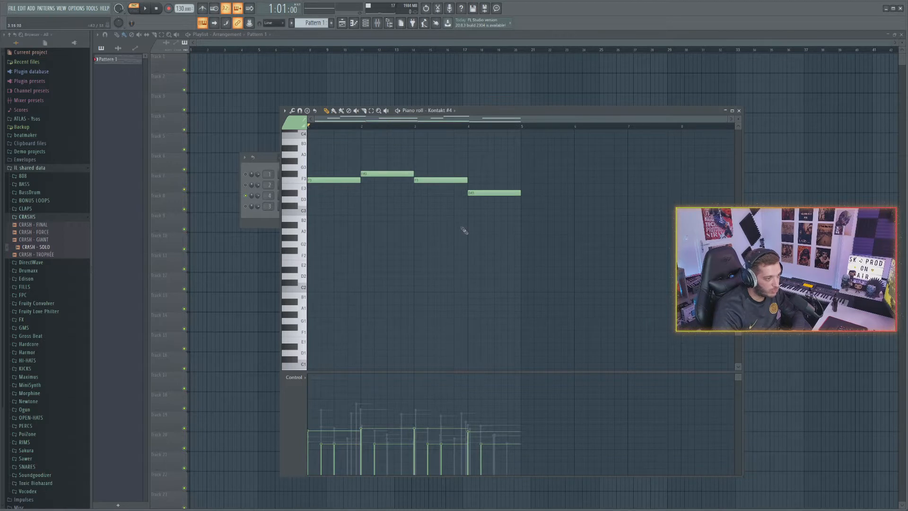
scroll(467, 235, "up", 4)
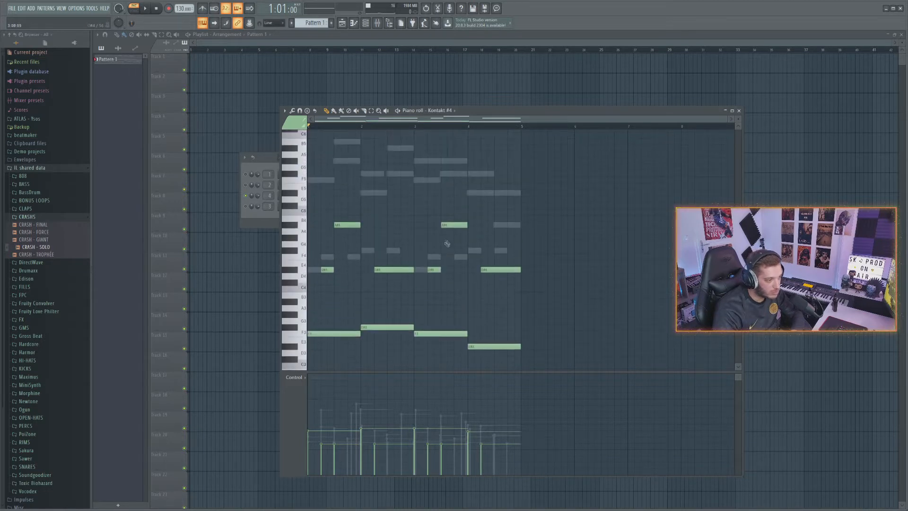
key("space")
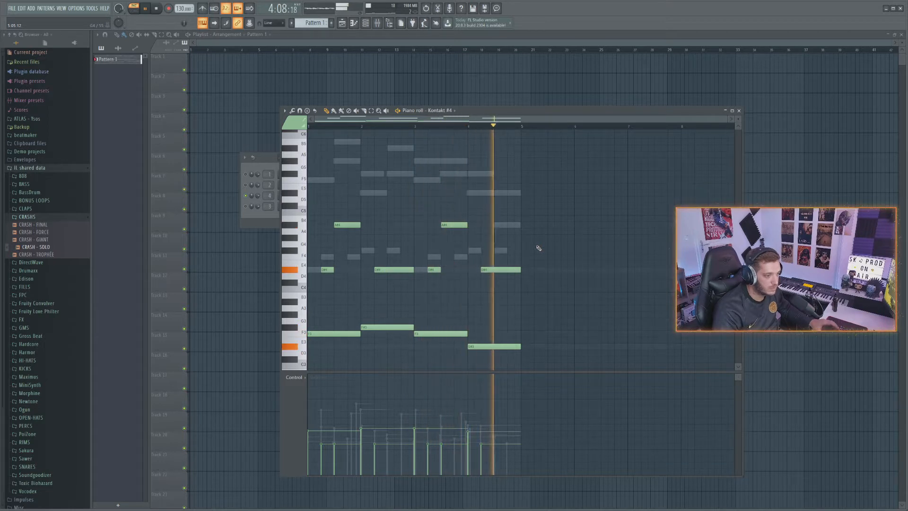
key("space")
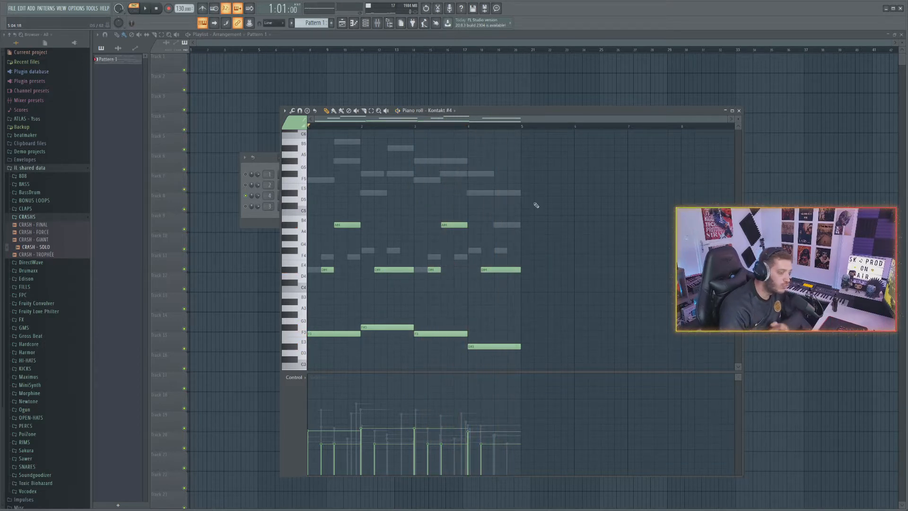
- Examine the bass and melody notes of Kontakt #4 across the pattern and close the piano roll
scroll(452, 126, "up", 5)
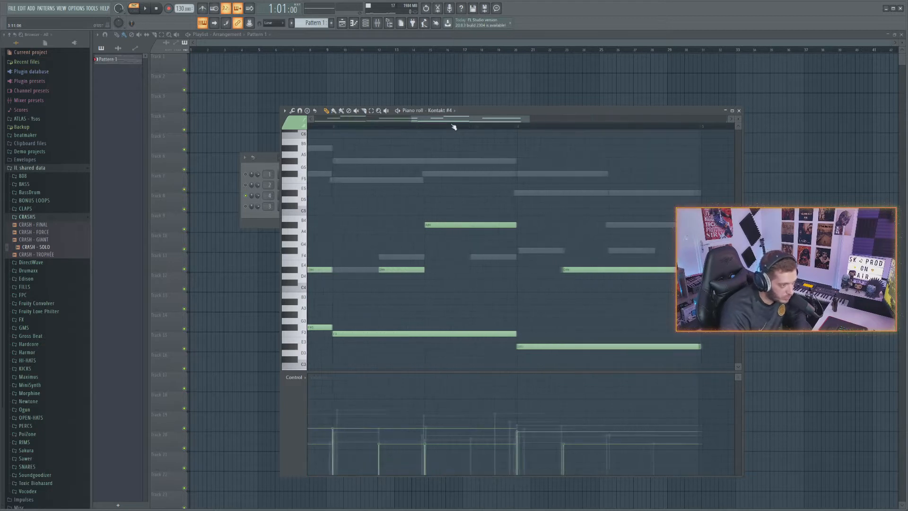
left_click_drag(453, 120, 277, 125)
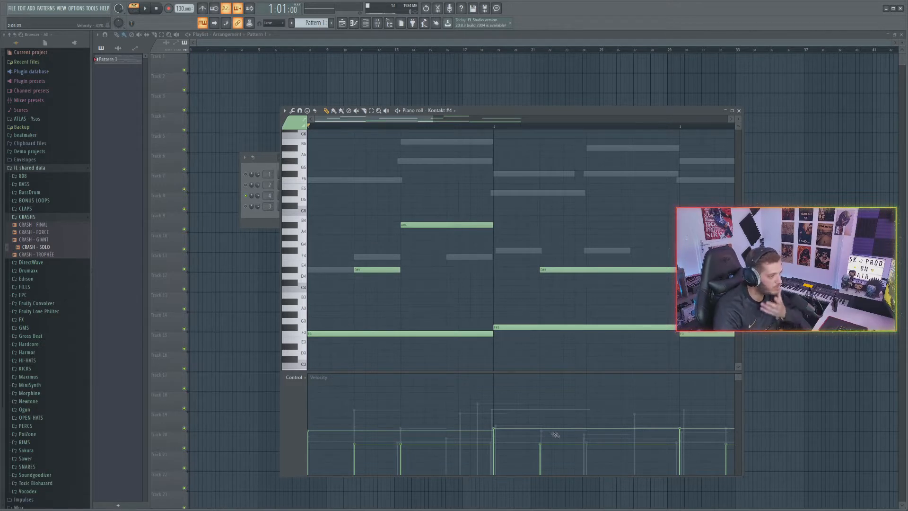
scroll(520, 332, "down", 6)
scroll(520, 327, "up", 6)
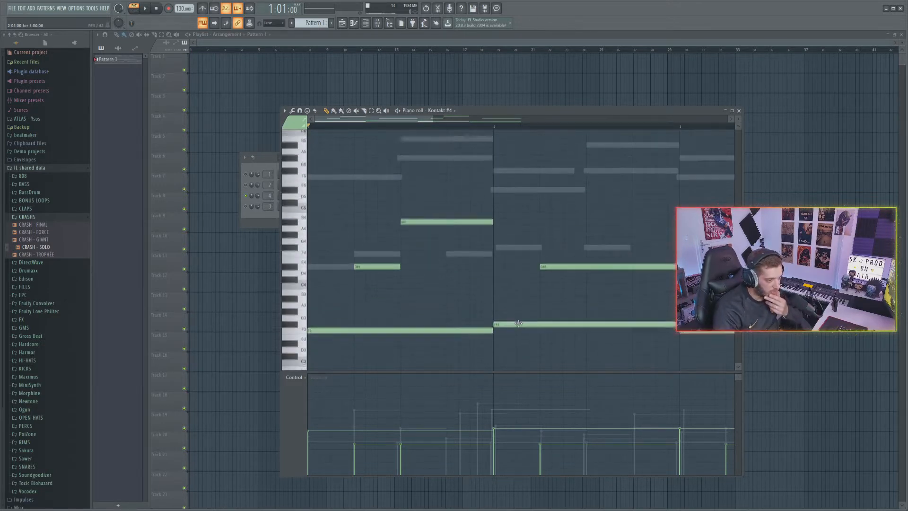
scroll(531, 134, "down", 3)
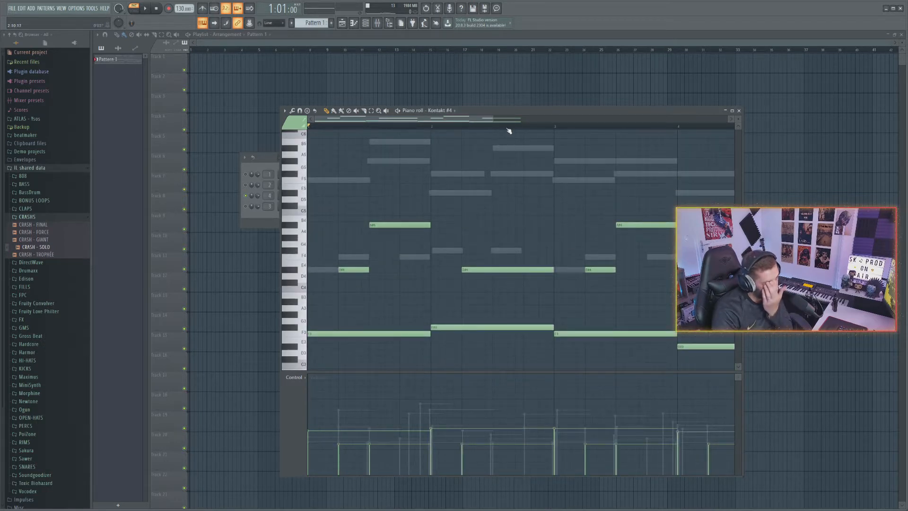
scroll(509, 131, "down", 2)
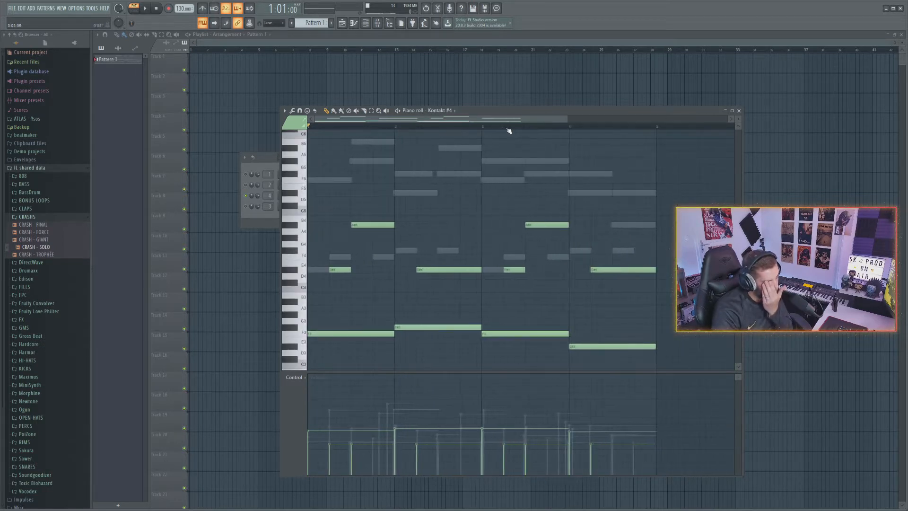
left_click(739, 111)
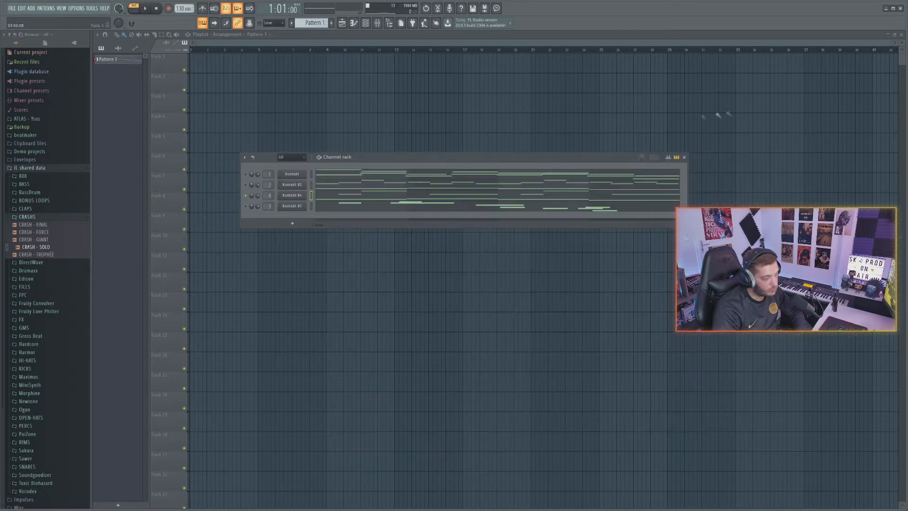
- Solo channel Kontakt #2 and open its notes in the piano roll
right_click(246, 185)
left_click(253, 192)
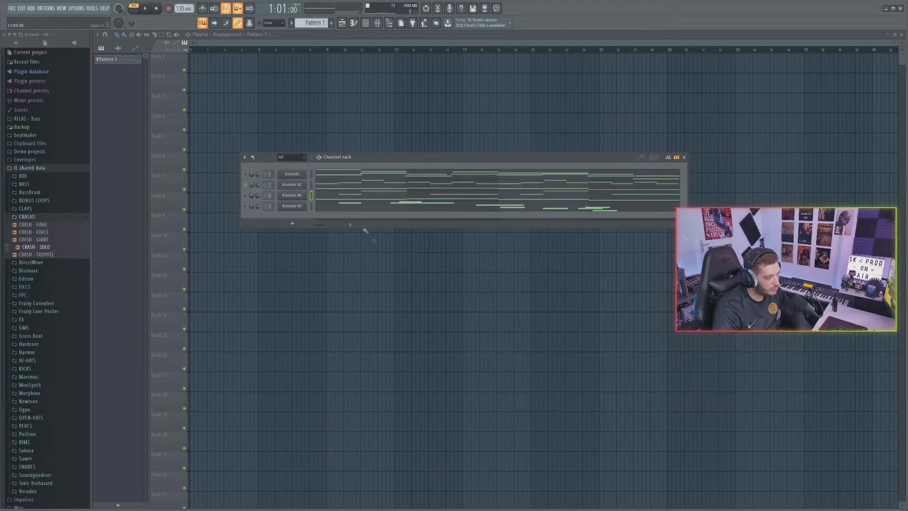
left_click(356, 185)
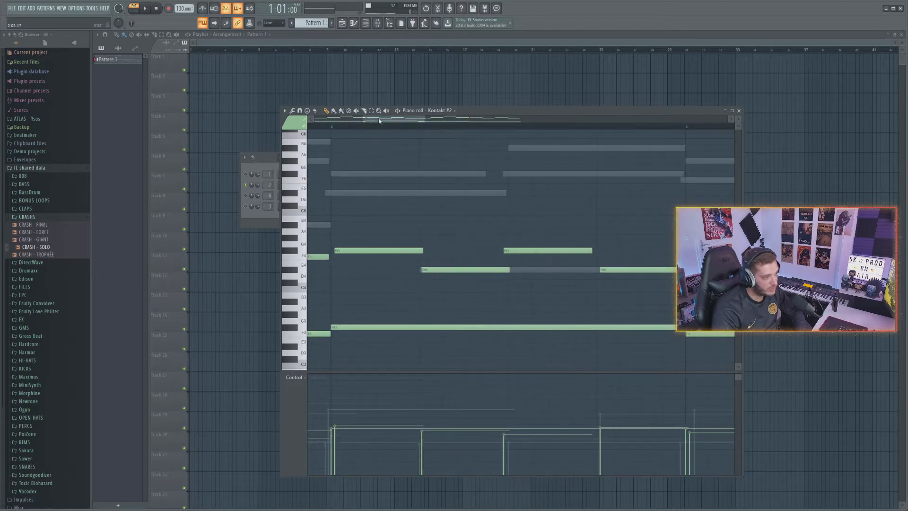
left_click_drag(379, 121, 331, 121)
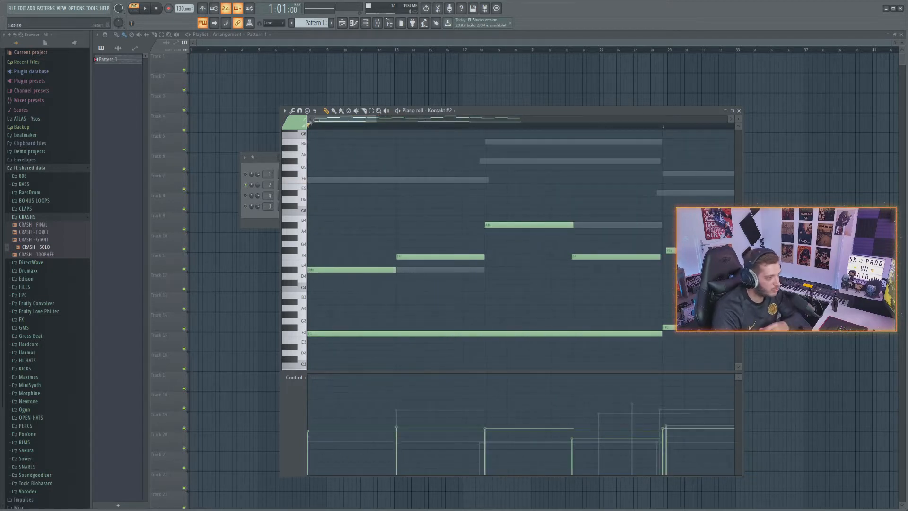
left_click(293, 110)
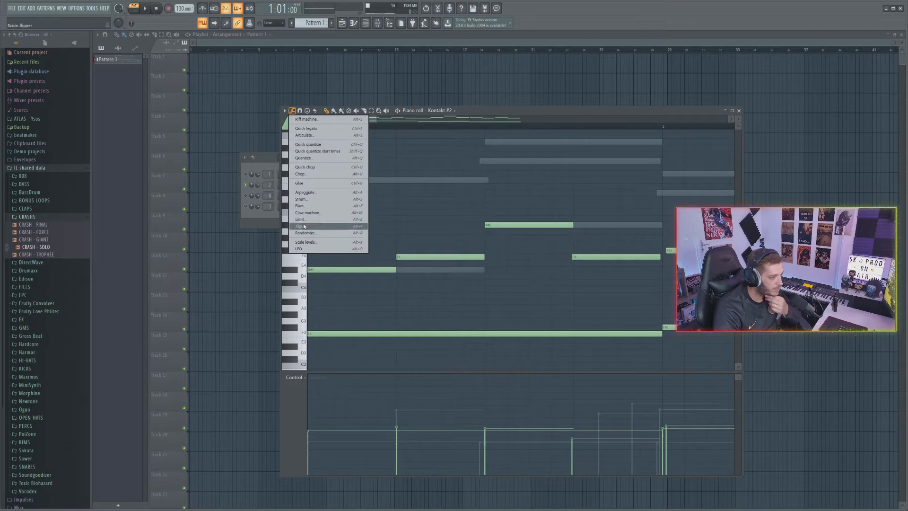
left_click(301, 199)
left_click(712, 313)
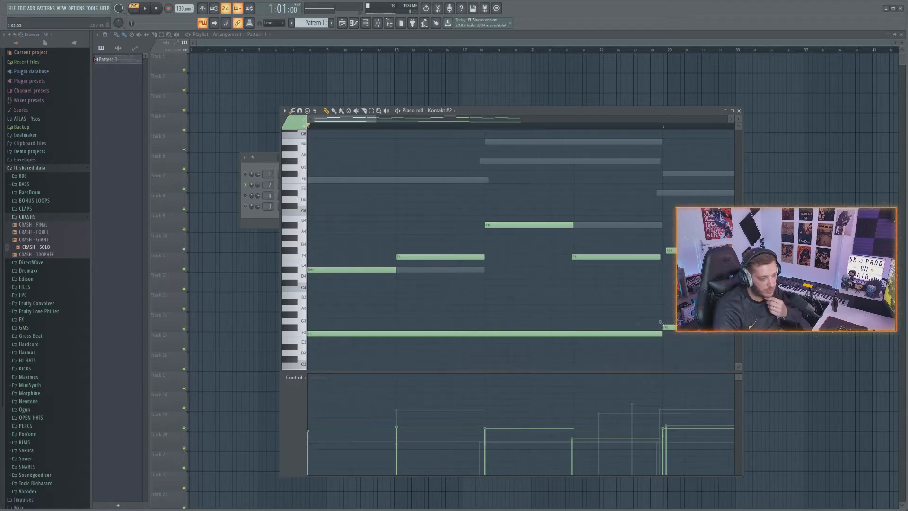
- Examine the timing, pitches and velocities of the Kontakt #2 notes from the first bar through the whole pattern
scroll(543, 129, "up", 5)
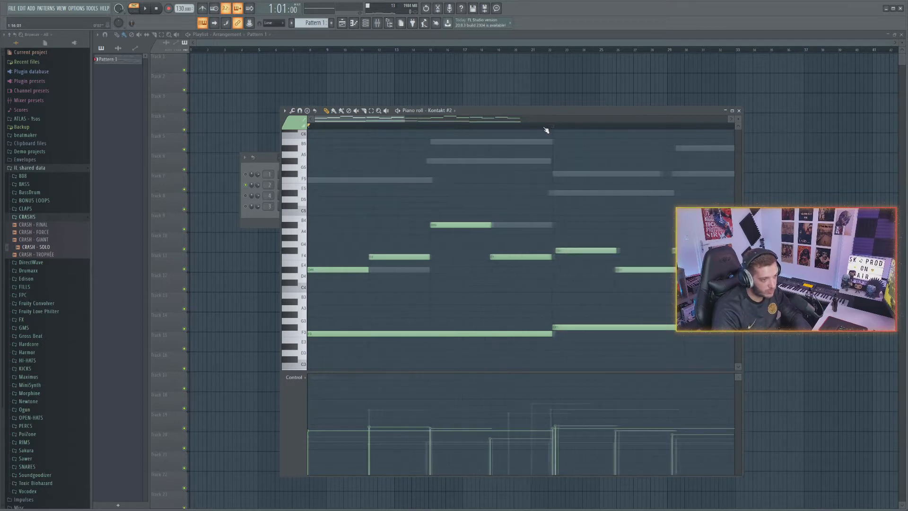
left_click_drag(369, 119, 348, 119)
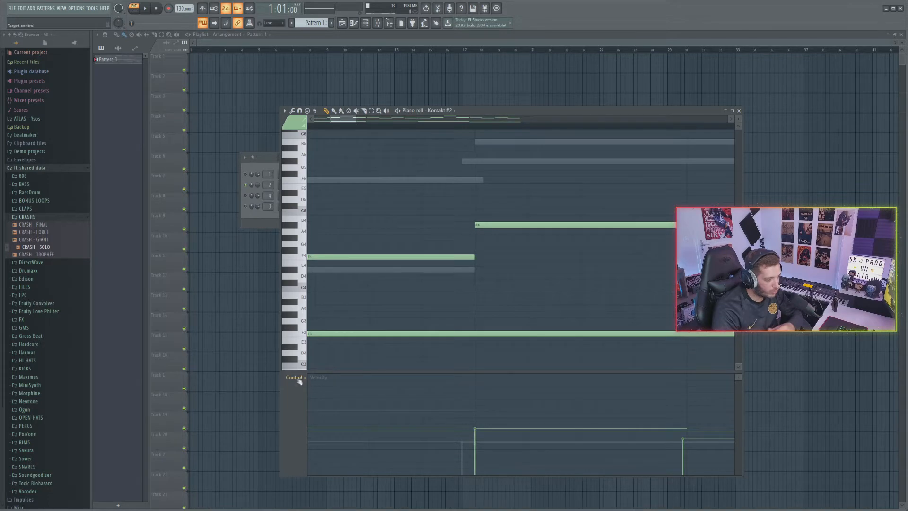
scroll(491, 265, "up", 3)
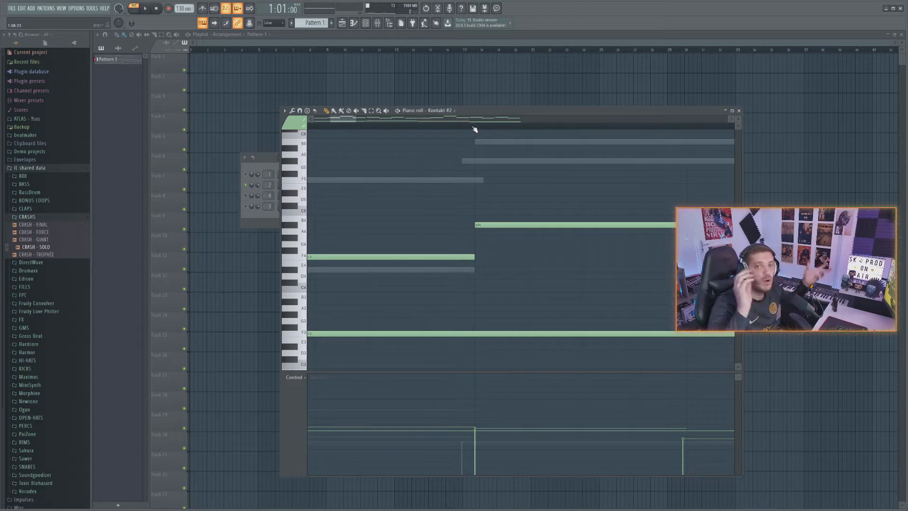
scroll(471, 134, "down", 5)
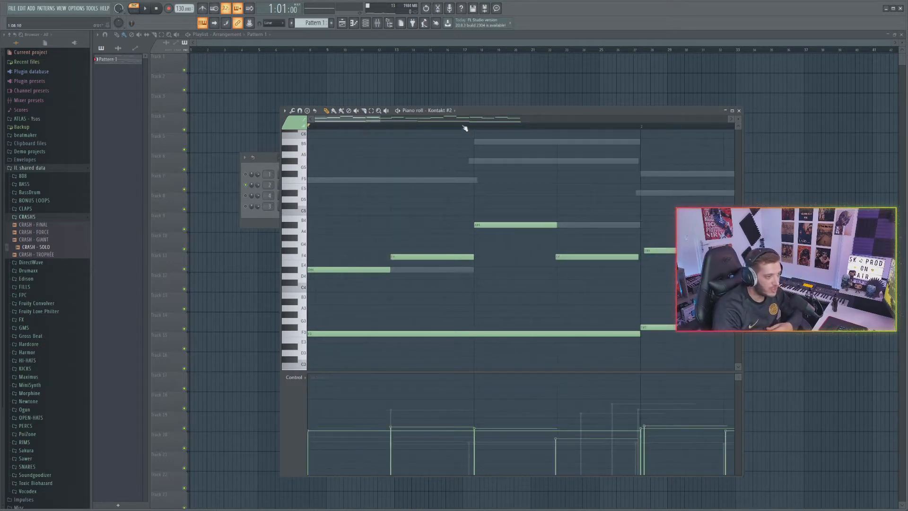
scroll(464, 129, "down", 2)
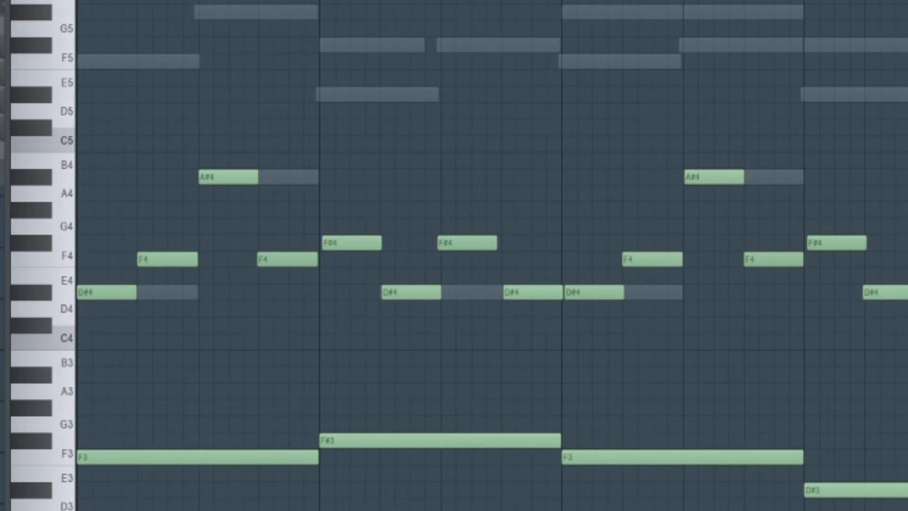
scroll(458, 98, "up", 5)
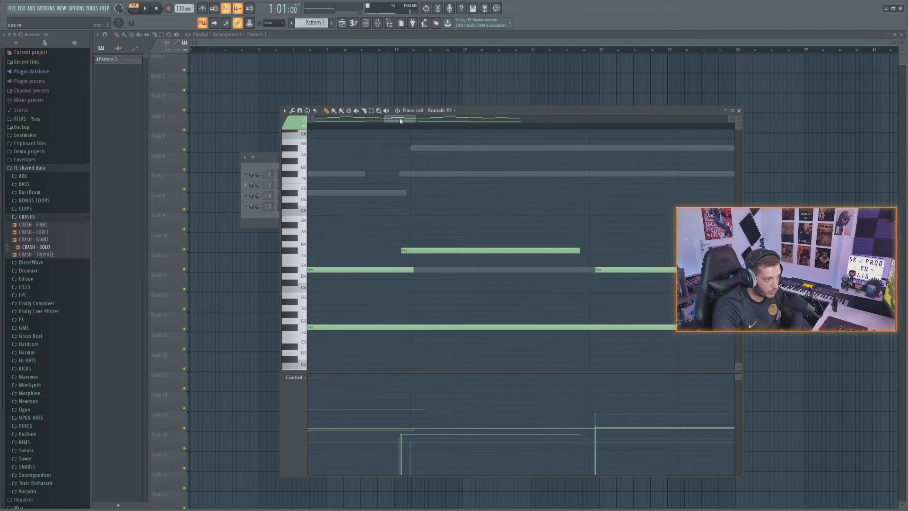
left_click_drag(400, 120, 377, 97)
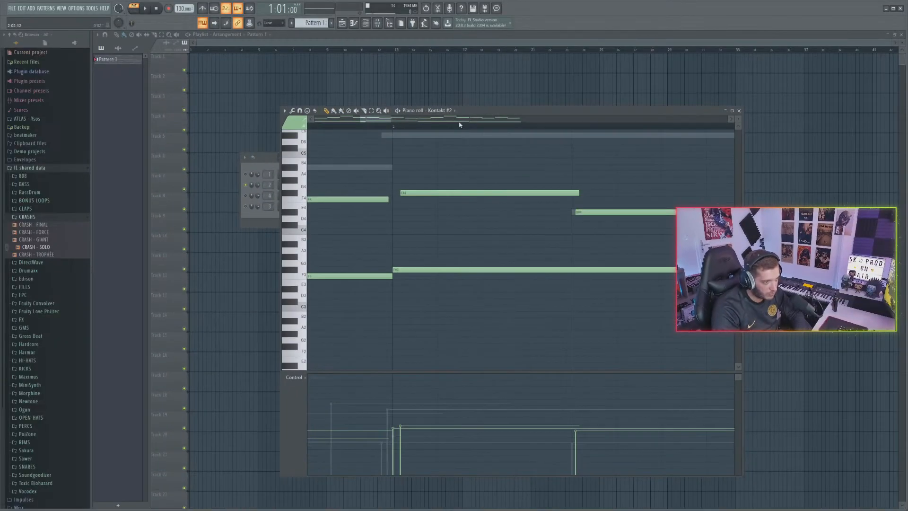
scroll(564, 201, "right", 6)
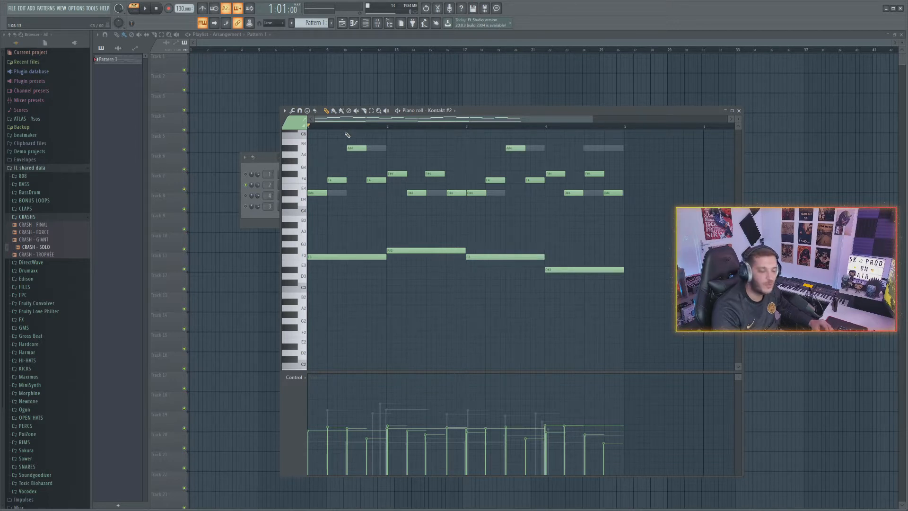
- Play back the Kontakt #2 notes through the pattern and close the piano roll
key("space")
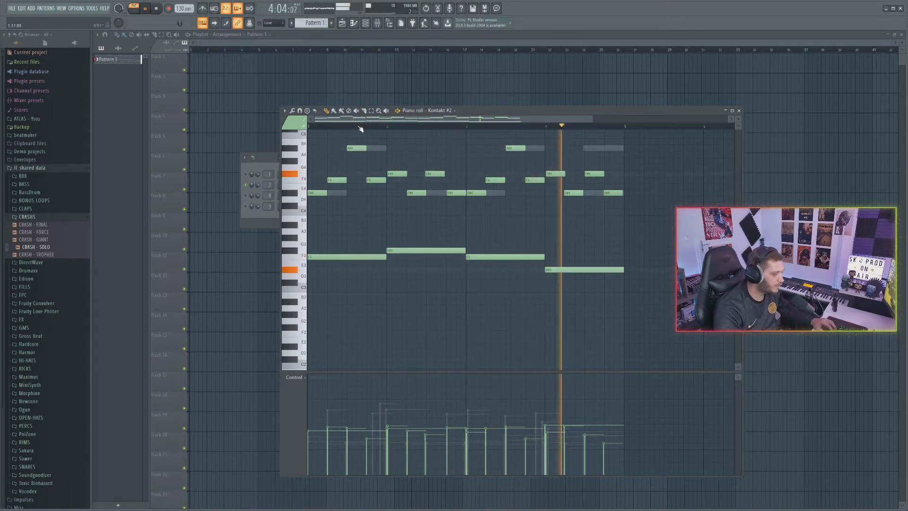
key("space")
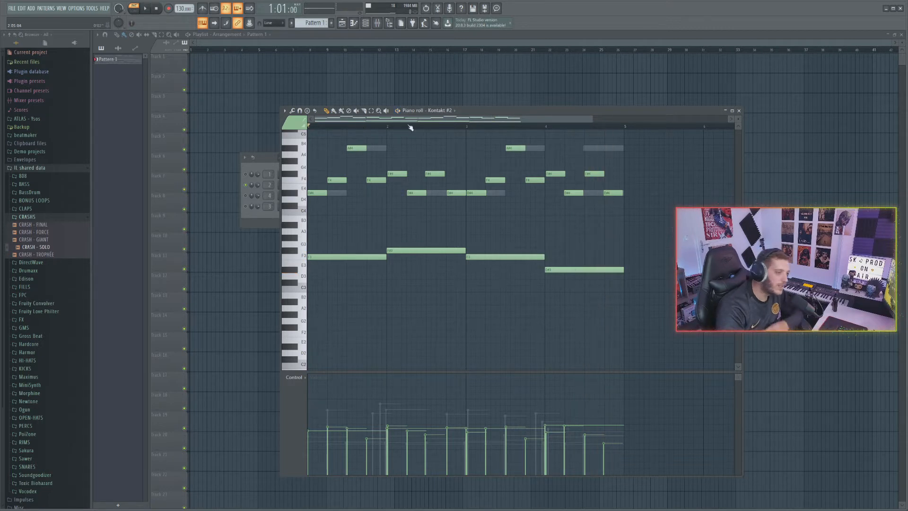
left_click(739, 112)
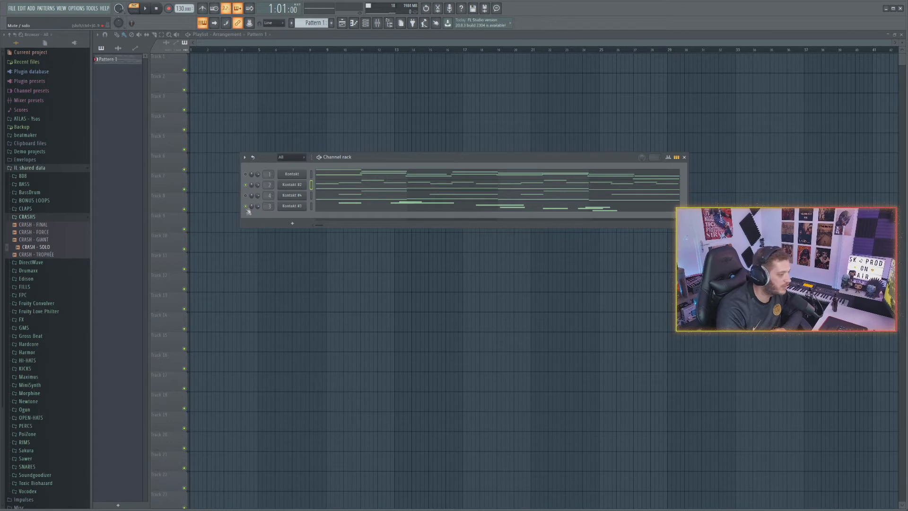
- Review Kontakt #3's Alicia's Keys instrument and piano roll notes, and play the channel back together with Kontakt #2
left_click(290, 208)
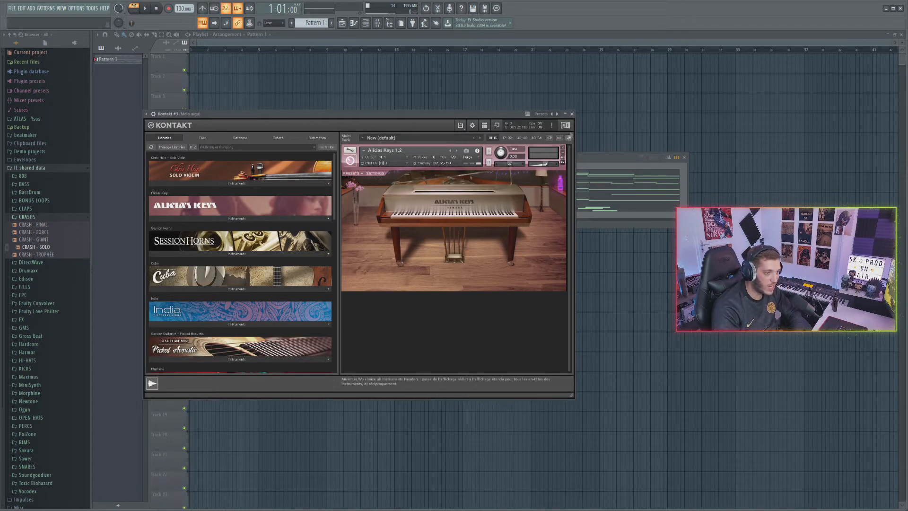
left_click(572, 114)
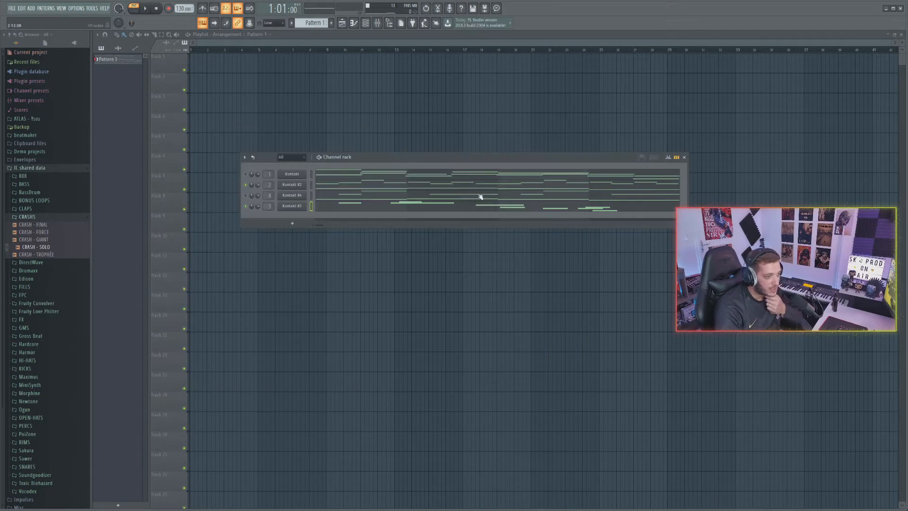
left_click(474, 210)
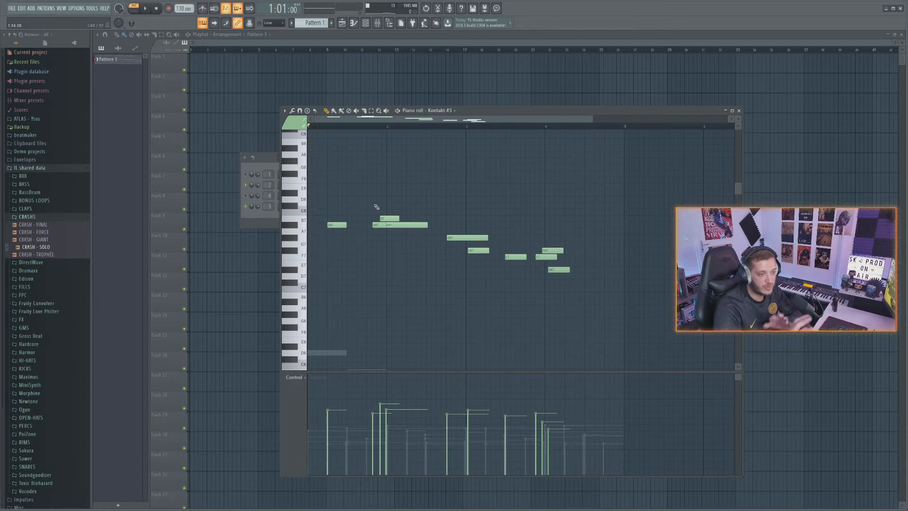
left_click(739, 111)
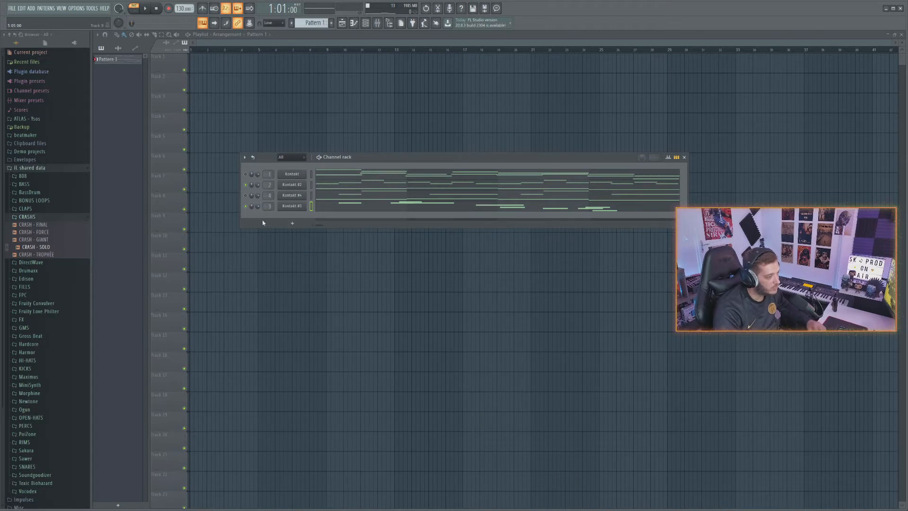
key("space")
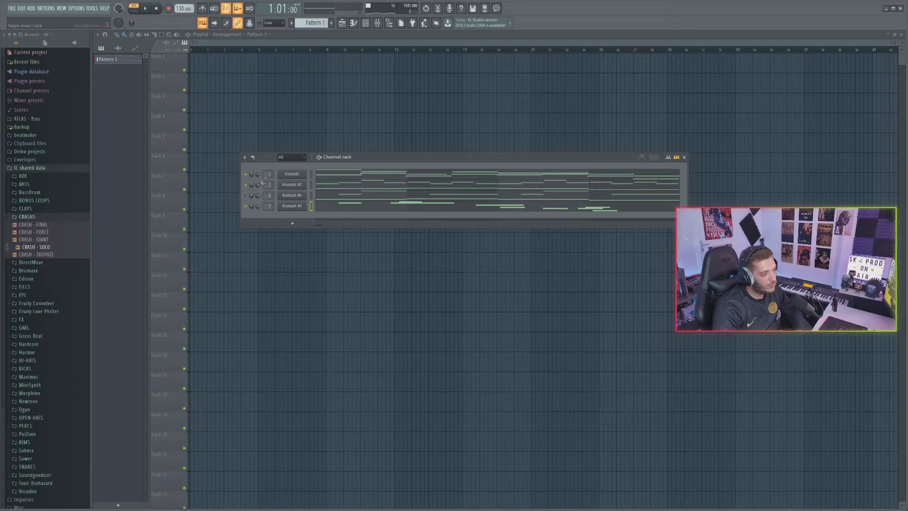
- Inspect the solo violin instrument on the first Kontakt channel, browse its library list and close the plugin window
left_click(293, 174)
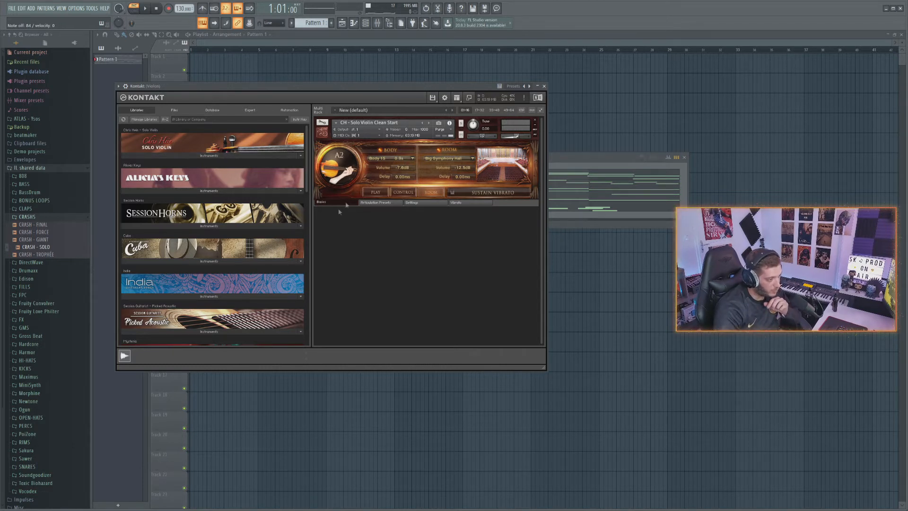
scroll(294, 235, "down", 5)
scroll(251, 251, "up", 2)
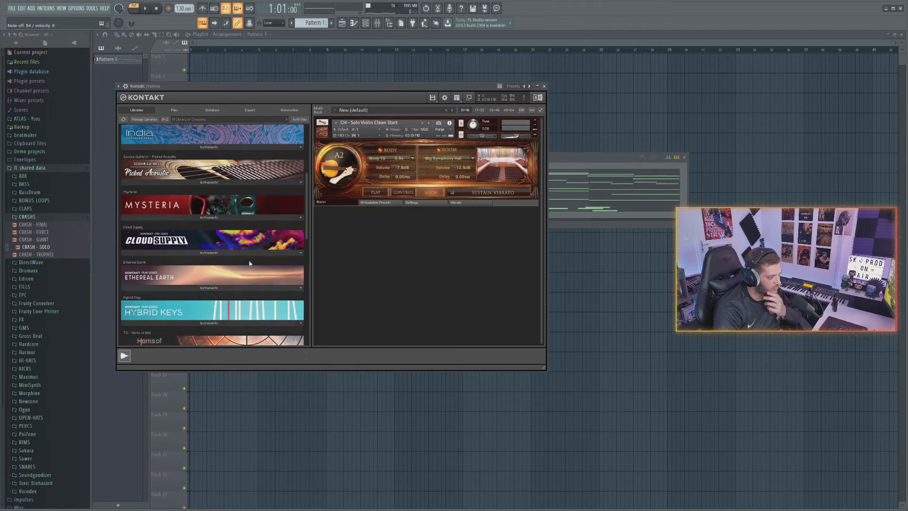
scroll(255, 253, "up", 4)
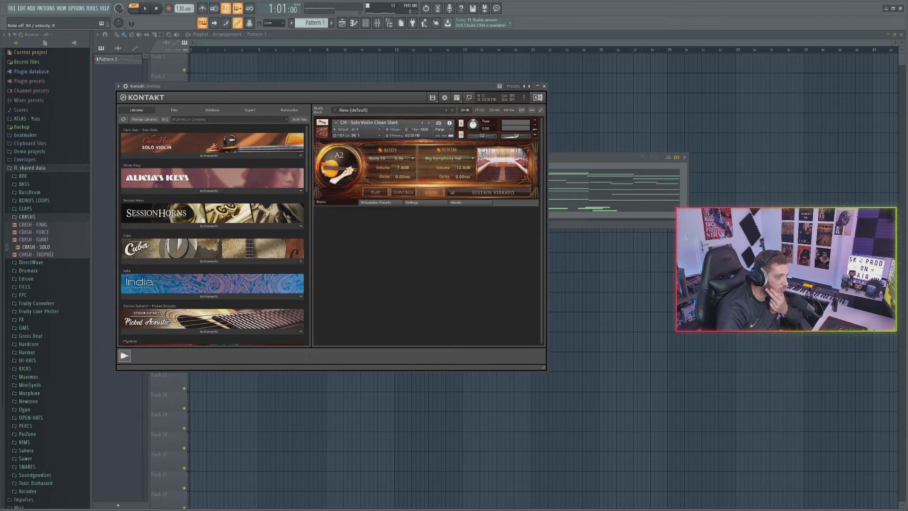
left_click(545, 86)
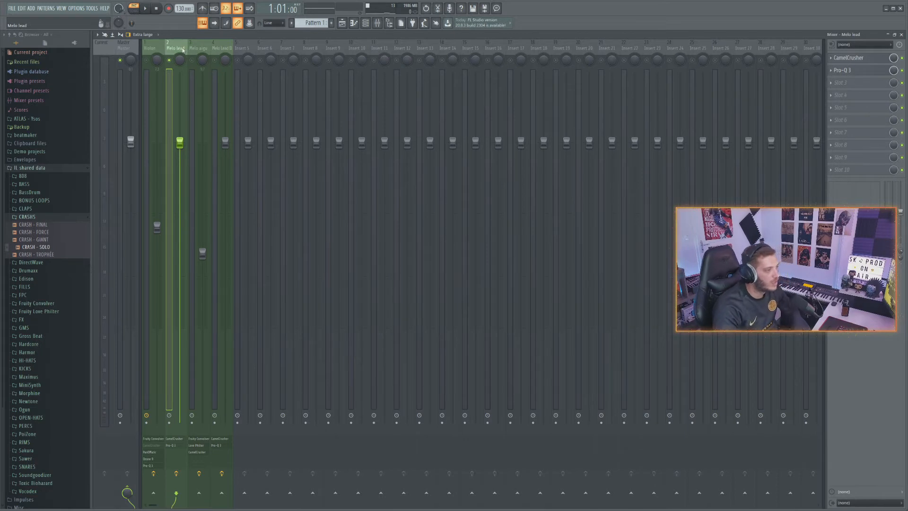
- Play back the Melo lead mixer track and inspect its CamelCrusher settings
key("space")
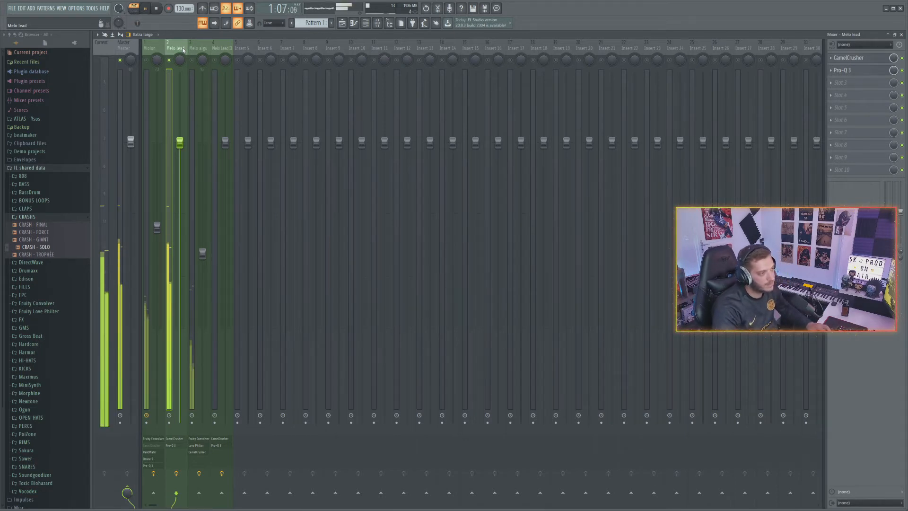
key("space")
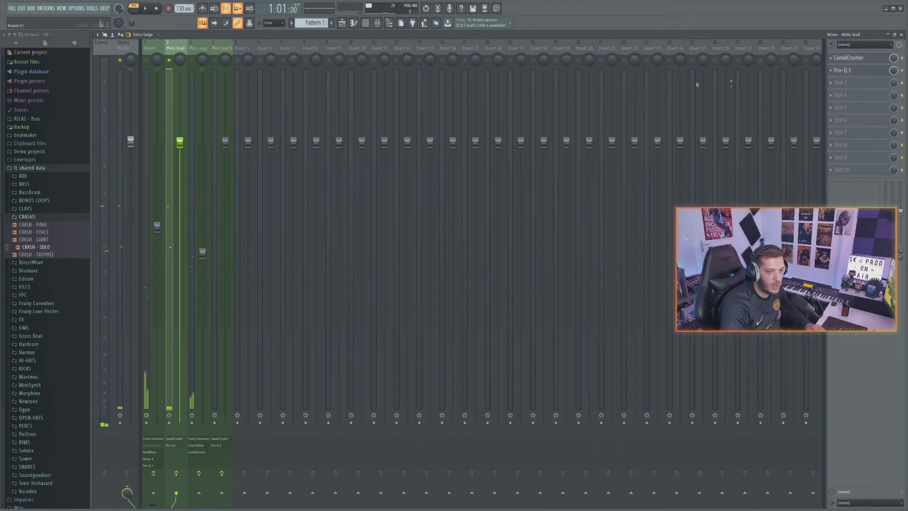
left_click(845, 58)
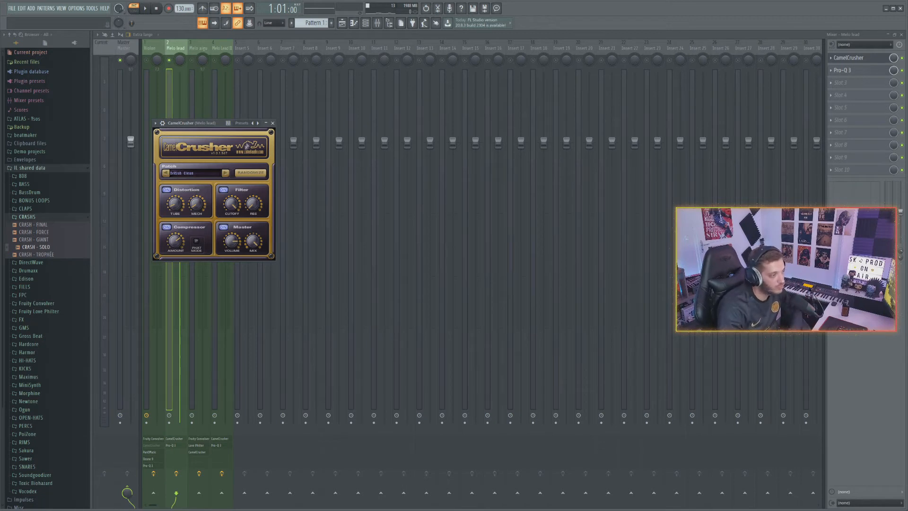
left_click(273, 123)
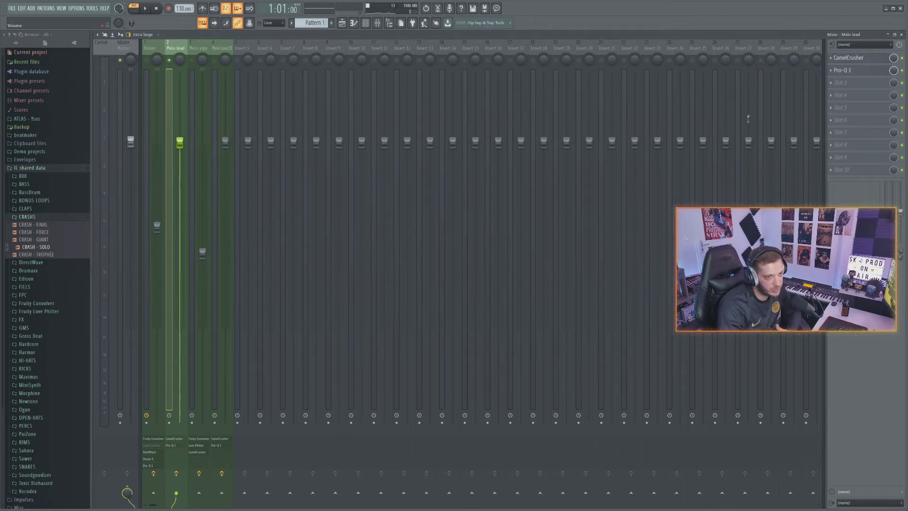
- Examine the Pro-Q 3 curve on Melo lead during playback, comparing the sound with the EQ bypassed and enabled
left_click(844, 70)
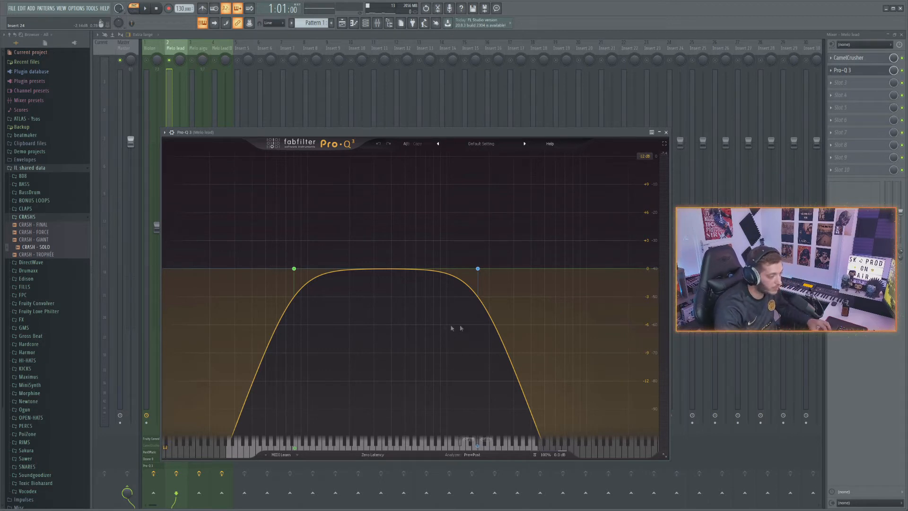
key("space")
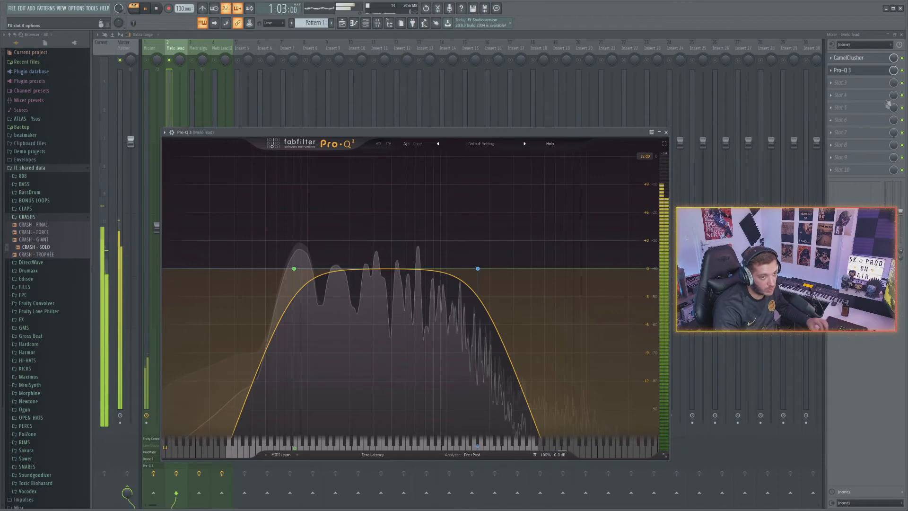
left_click(903, 71)
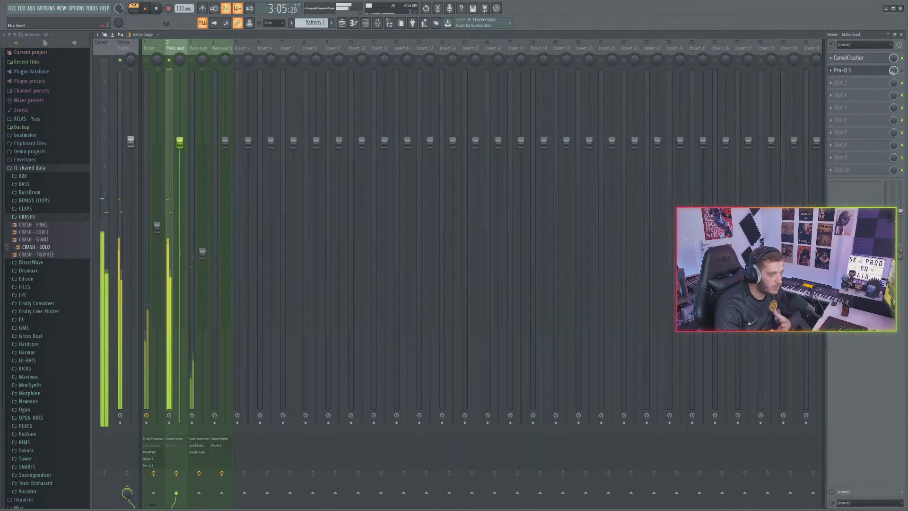
left_click(846, 70)
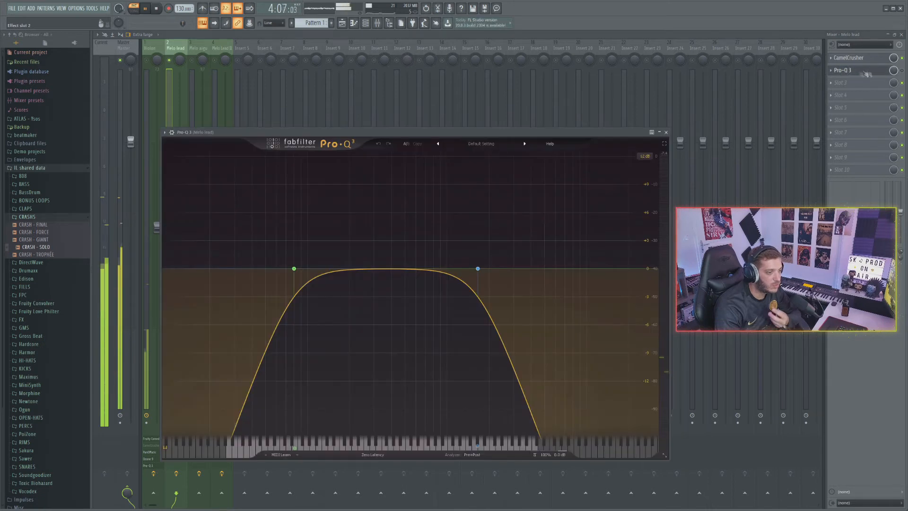
left_click(902, 71)
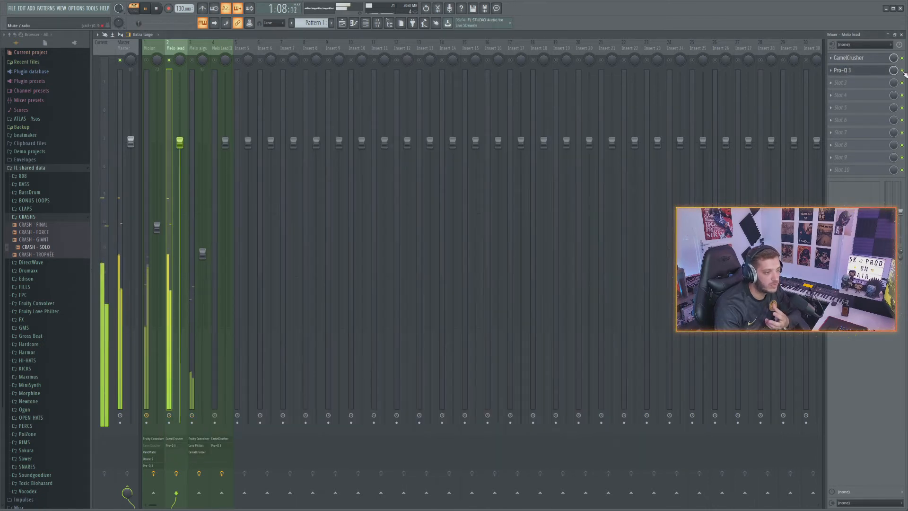
left_click(847, 70)
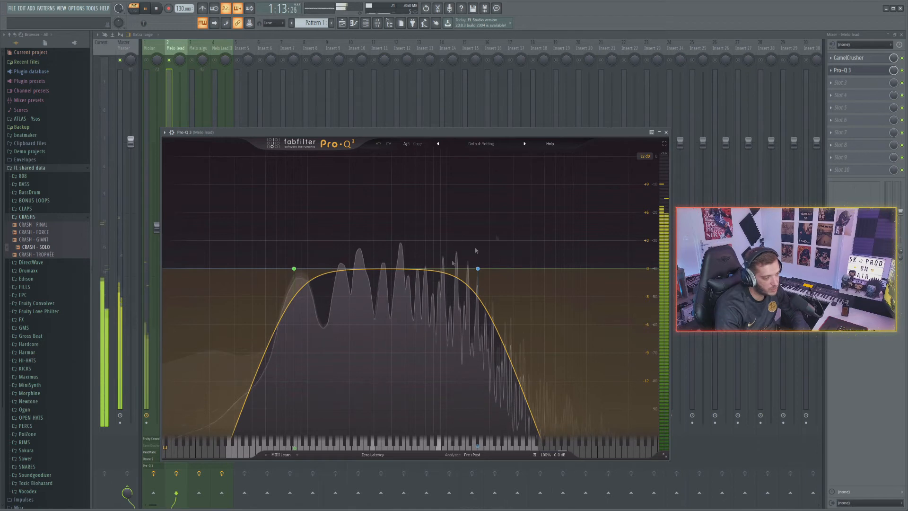
left_click(666, 132)
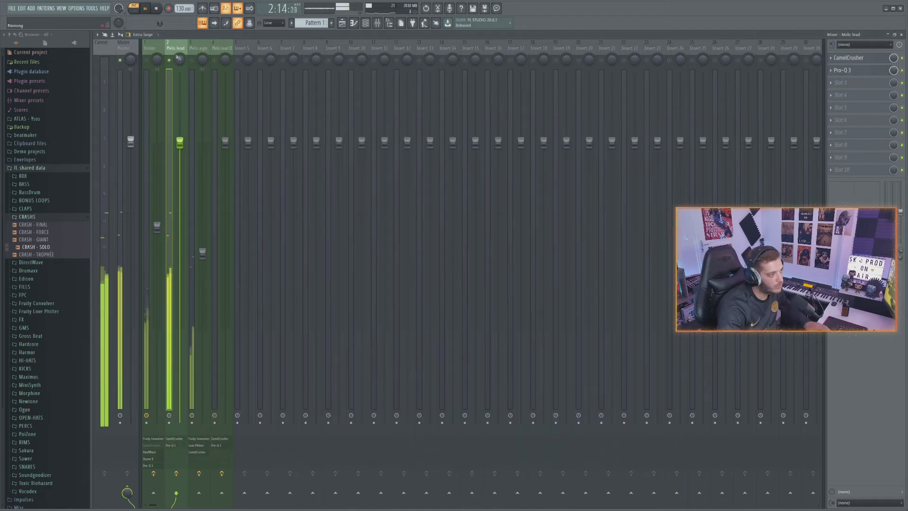
key("space")
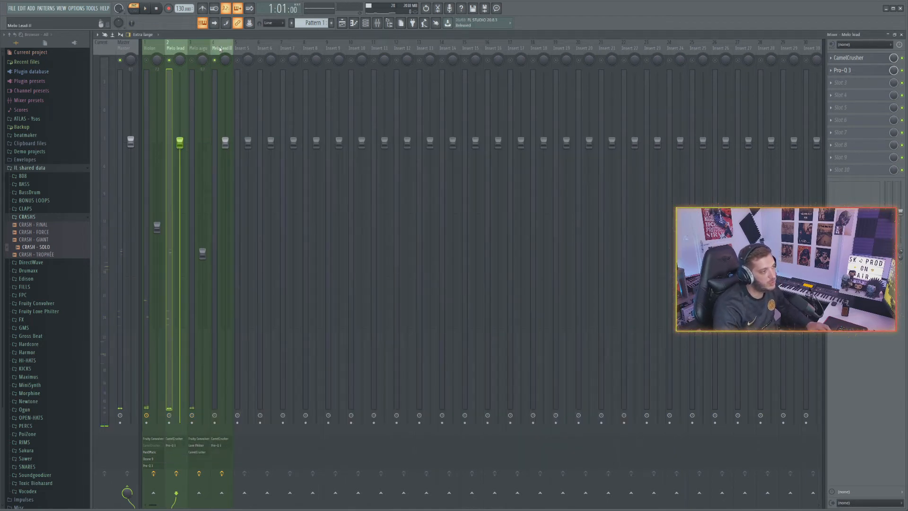
- Select and solo the Melo Lead II mixer track and play it back
left_click(220, 49)
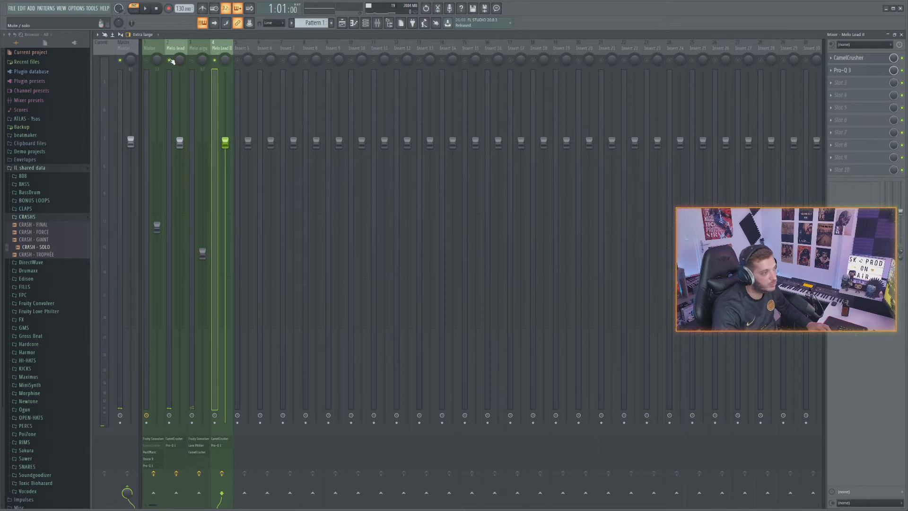
key("space")
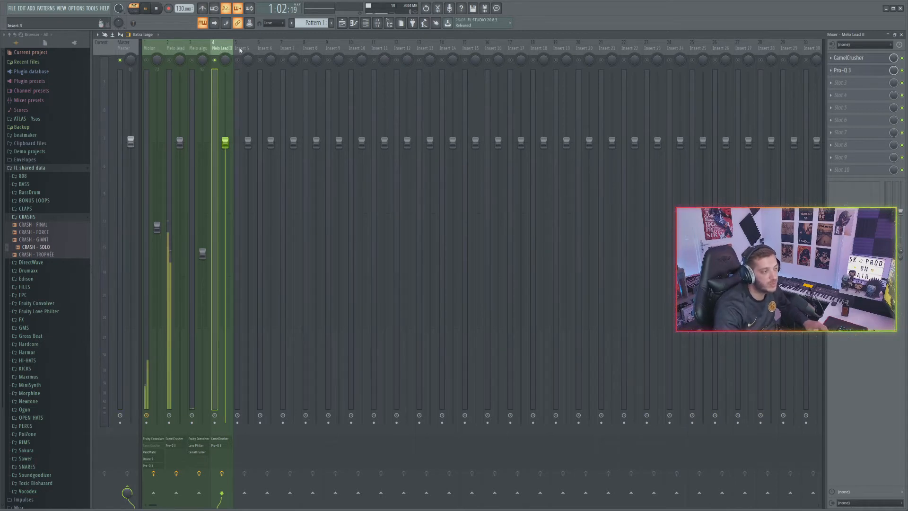
key("space")
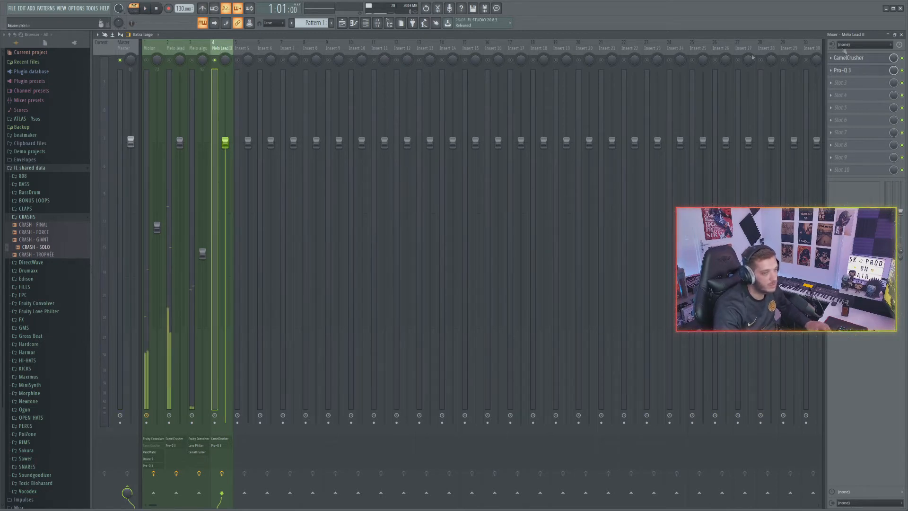
- Unmute Kontakt #4 in the channel rack and play back the soloed Melo Lead II track from the mixer
left_click(890, 35)
left_click(246, 196)
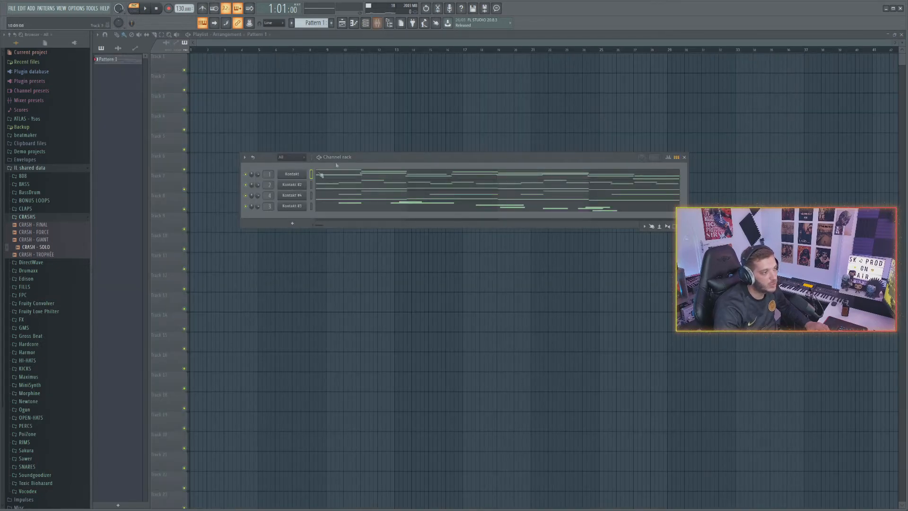
key("F9")
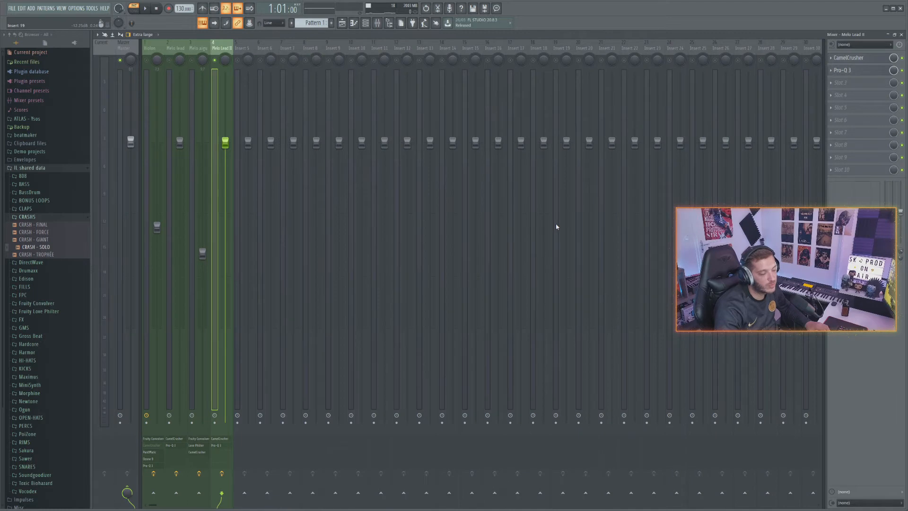
key("space")
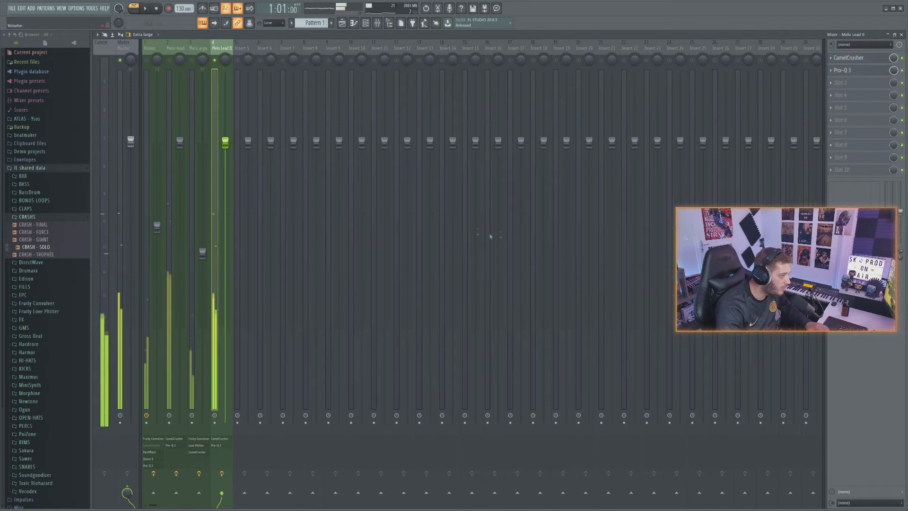
key("space")
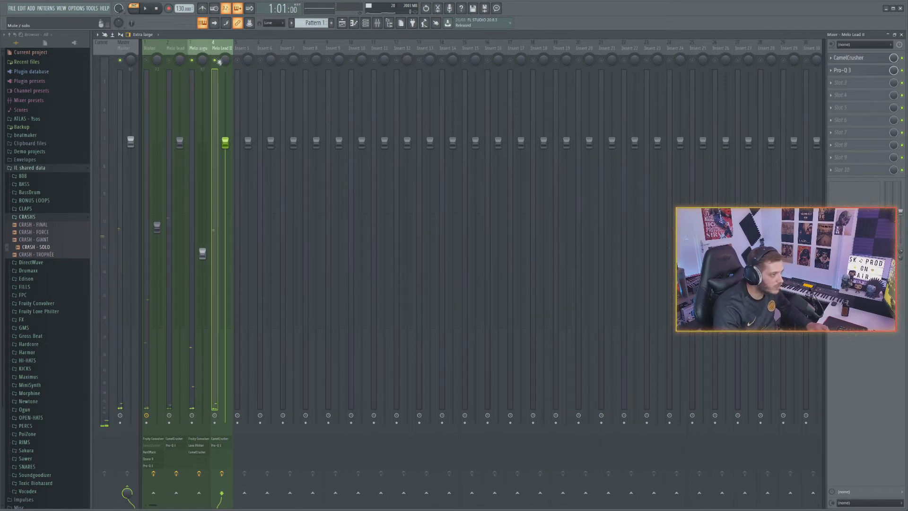
- Select the Melo aigu mixer track and inspect its CamelCrusher settings
left_click(194, 49)
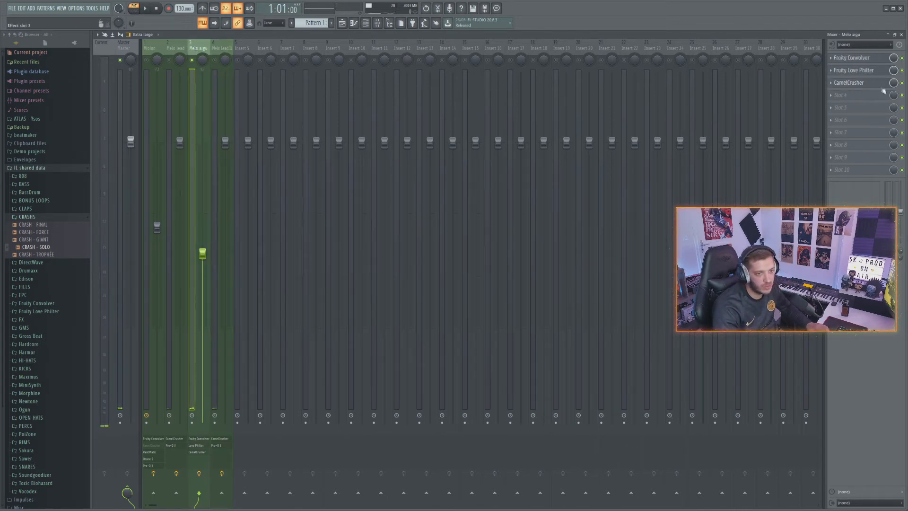
left_click(850, 84)
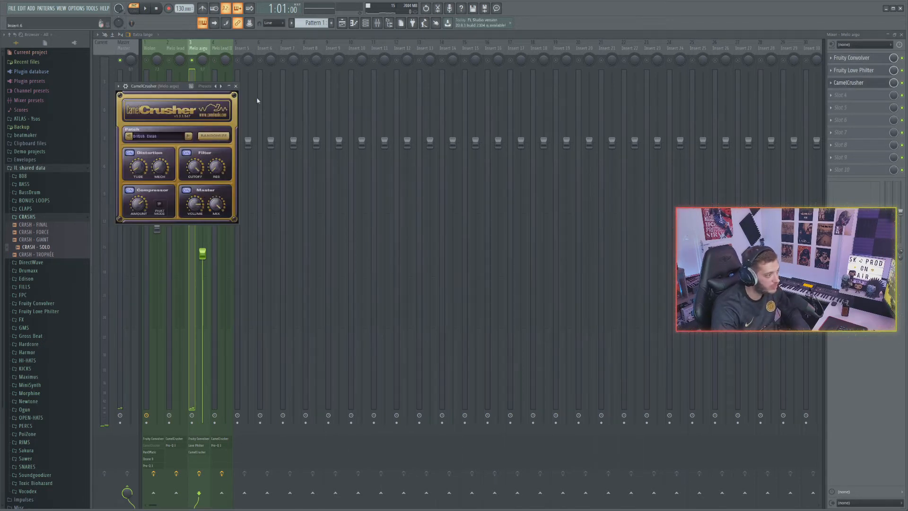
left_click(236, 86)
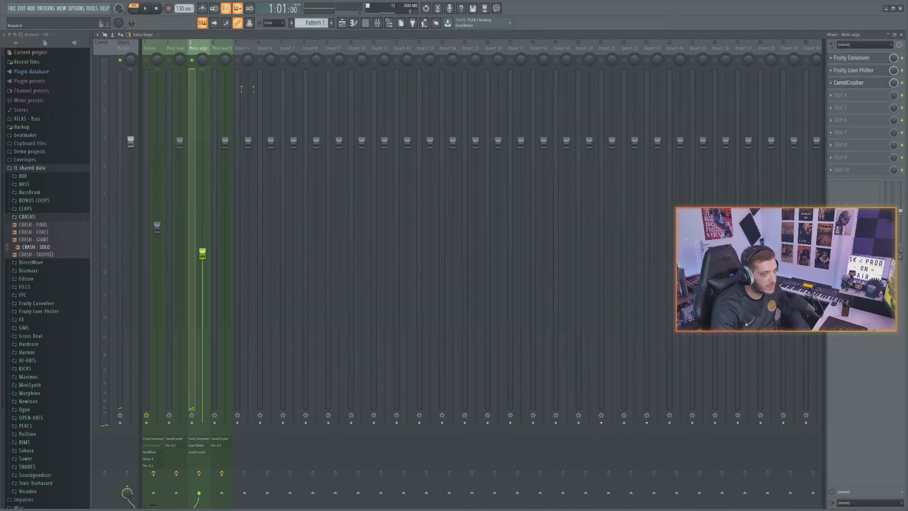
- Examine Fruity Love Philter on Melo aigu, comparing playback with the effect bypassed and enabled
left_click(854, 71)
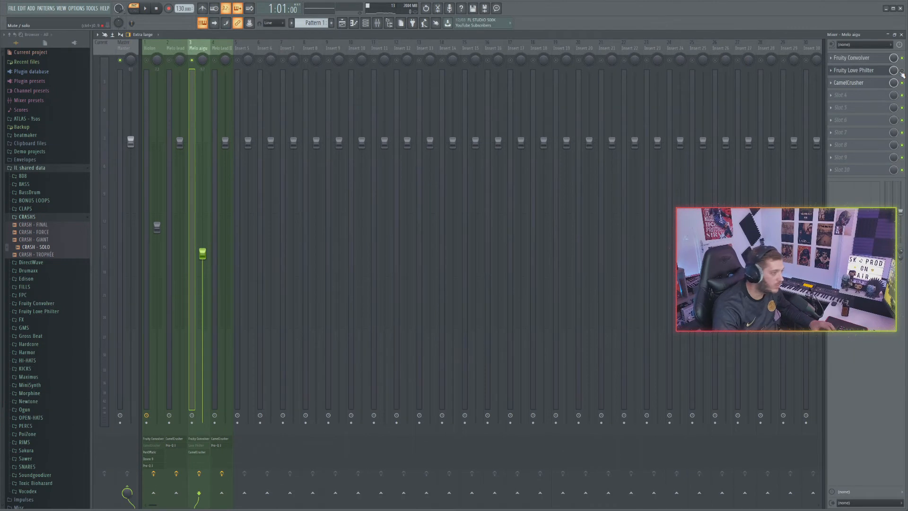
key("space")
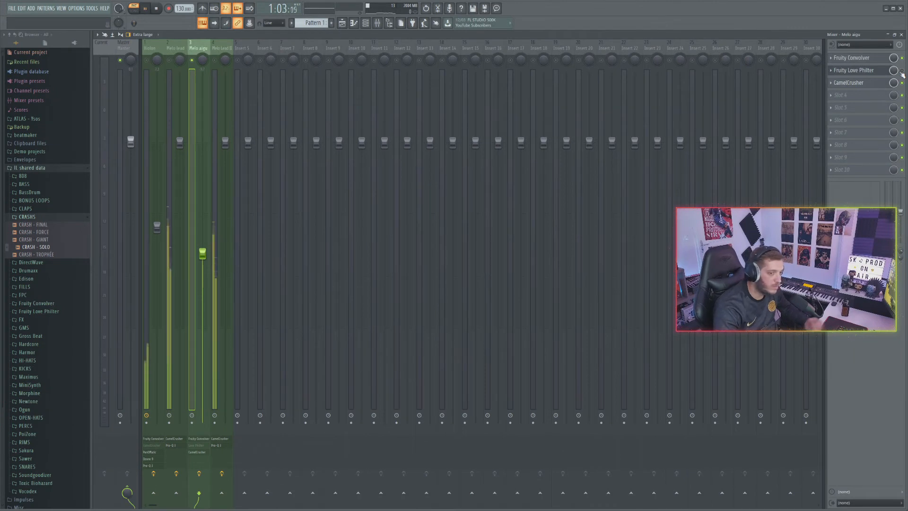
key("space")
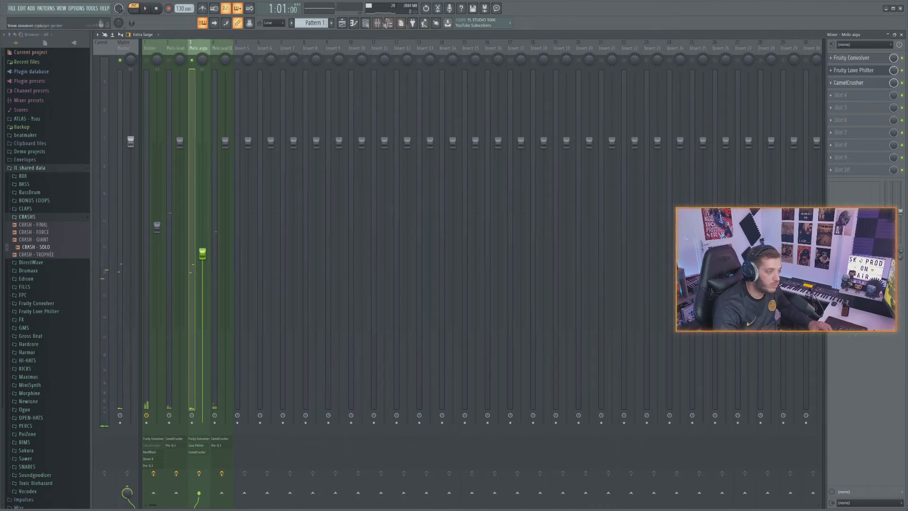
key("space")
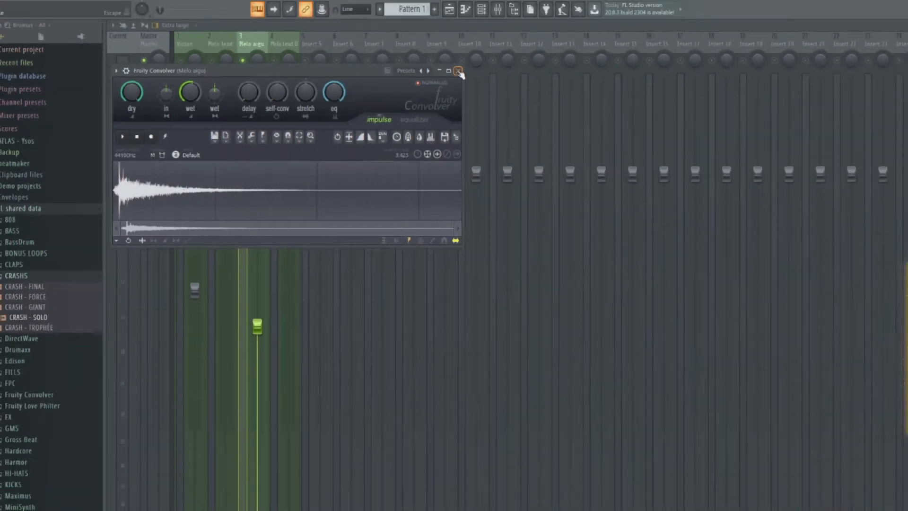
- Finish inspecting Fruity Convolver on Melo aigu and play back the track
left_click(759, 79)
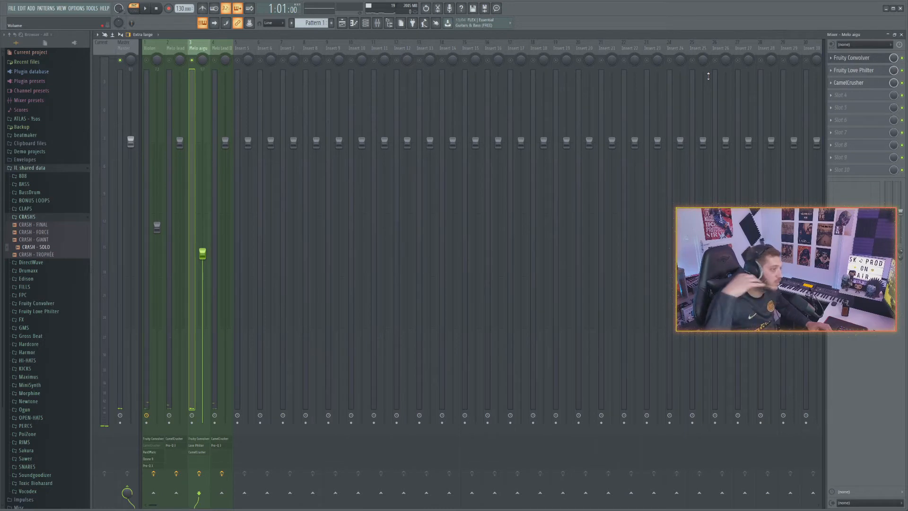
key("space")
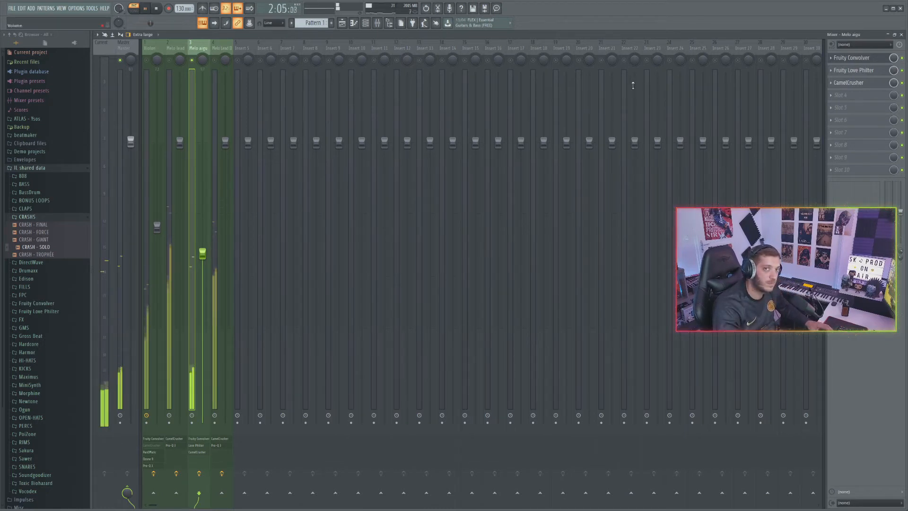
key("space")
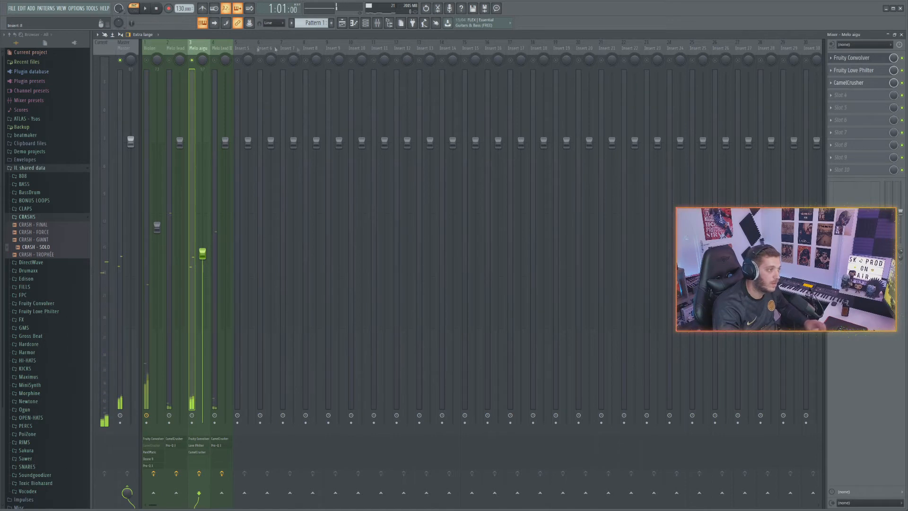
- Switch the solo from Melo aigu to the Violon mixer track and inspect its CamelCrusher settings
left_click(148, 61)
left_click(192, 60)
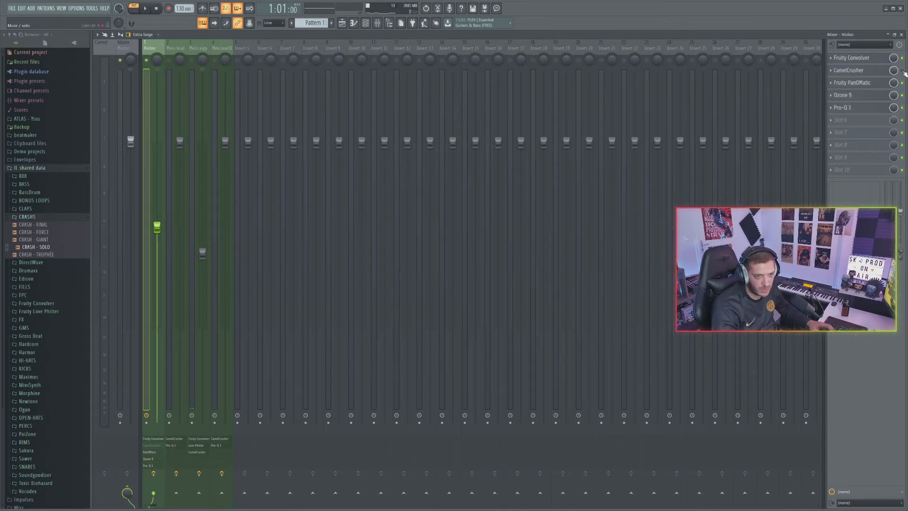
left_click(863, 71)
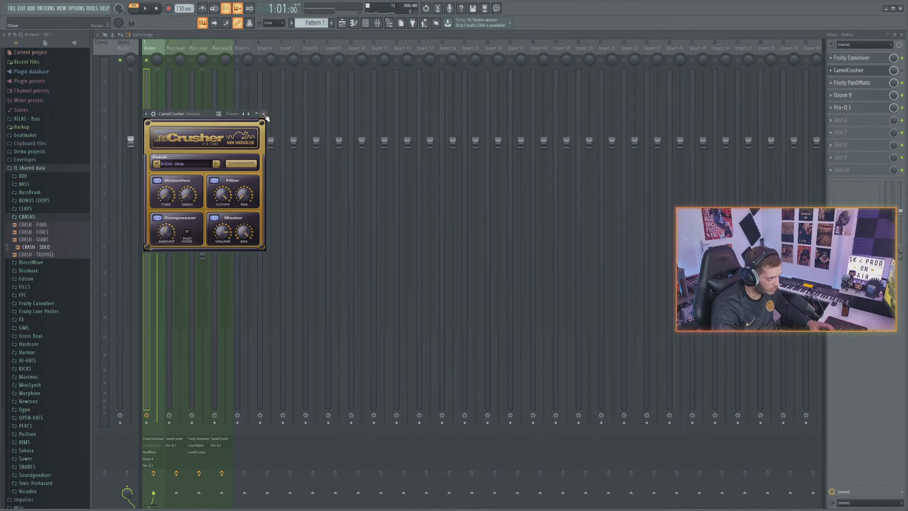
left_click(263, 114)
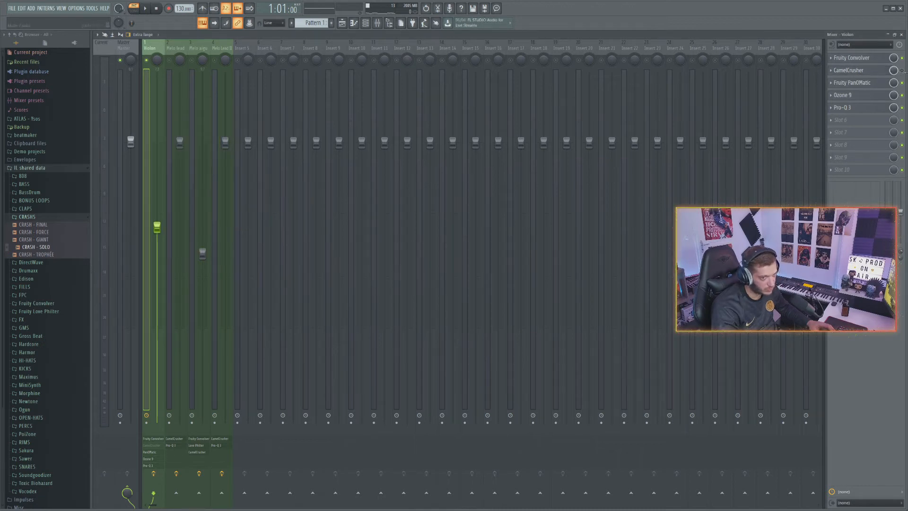
- Inspect the Fruity Convolver impulse and the Fruity PanOMatic settings on the Violon track
left_click(855, 59)
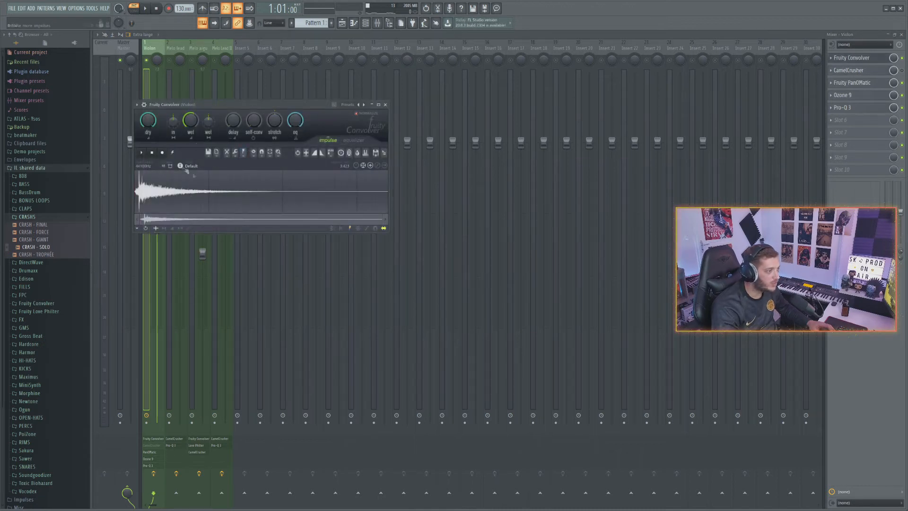
left_click(385, 105)
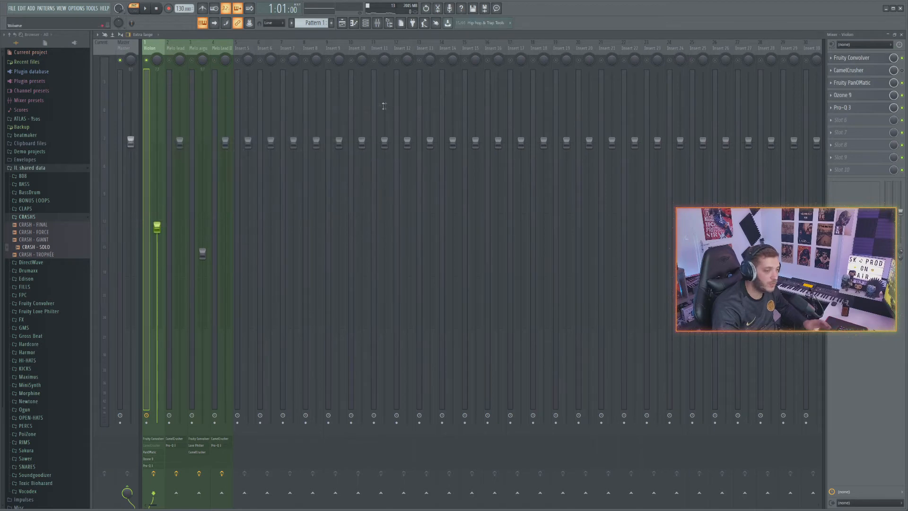
left_click(859, 84)
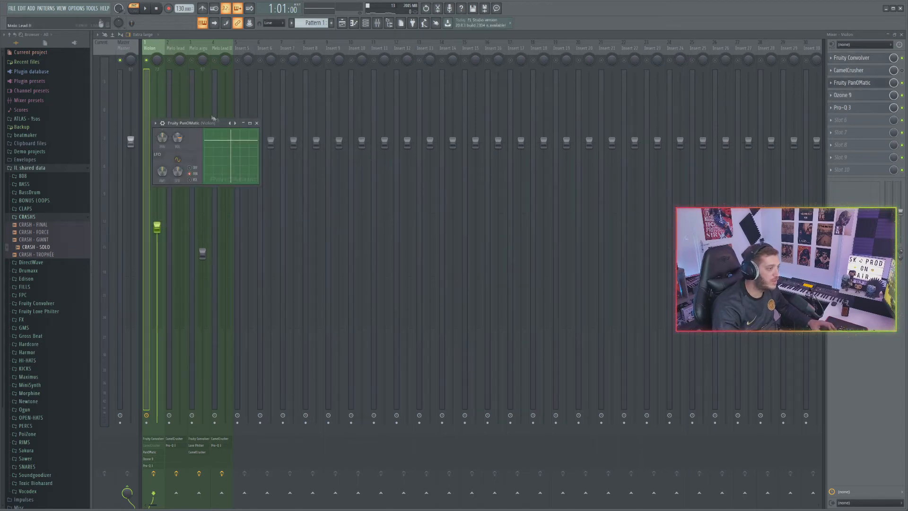
left_click_drag(196, 122, 288, 122)
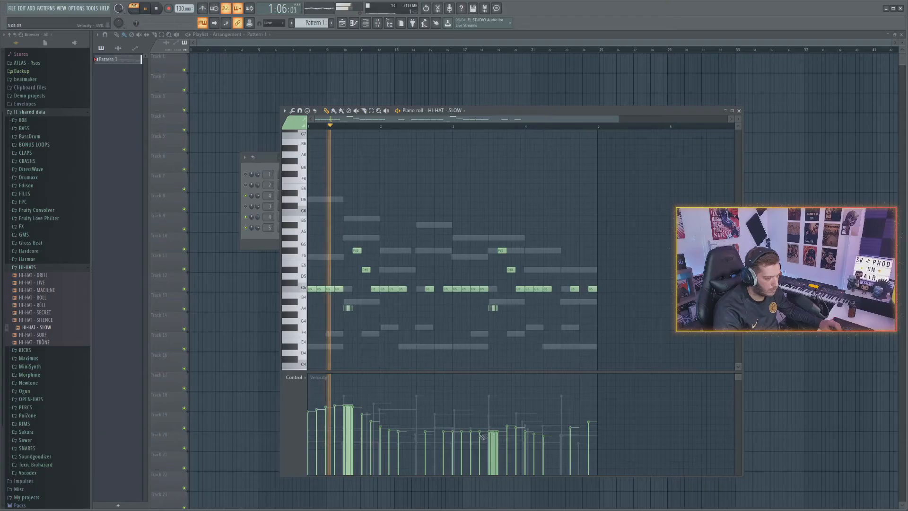
- Lower the velocities of both HI-HAT - SLOW rolls into descending ramps and reduce the velocities of the opening notes
left_click_drag(483, 436, 490, 450)
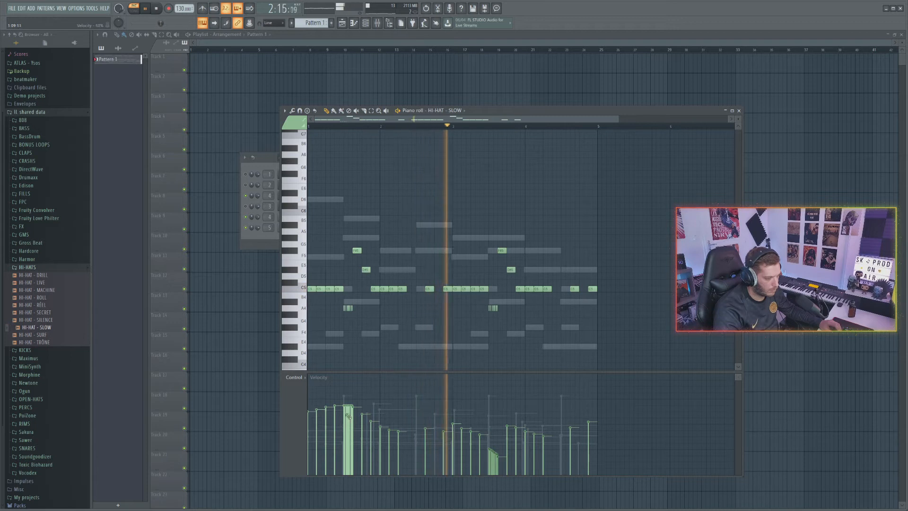
left_click_drag(344, 442, 352, 452)
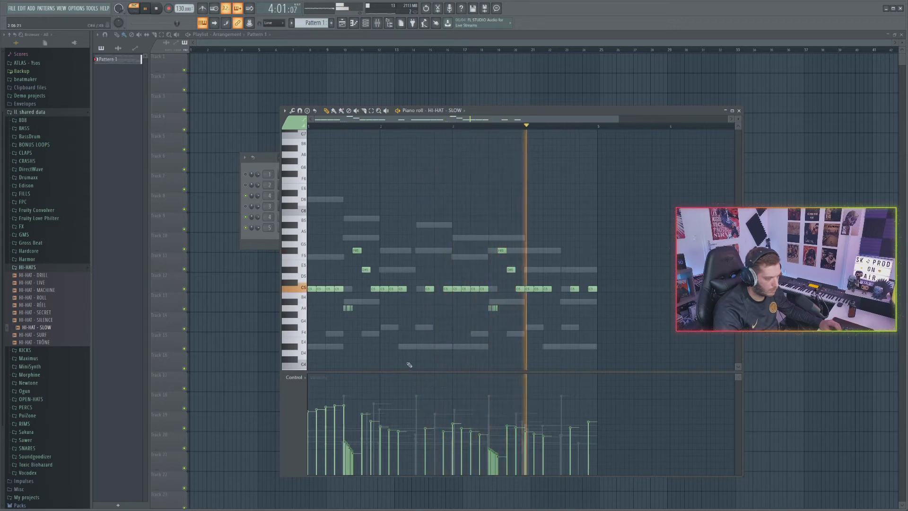
mouse_move(308, 422)
left_mouse_down()
mouse_move(344, 421)
mouse_move(326, 418)
left_mouse_up()
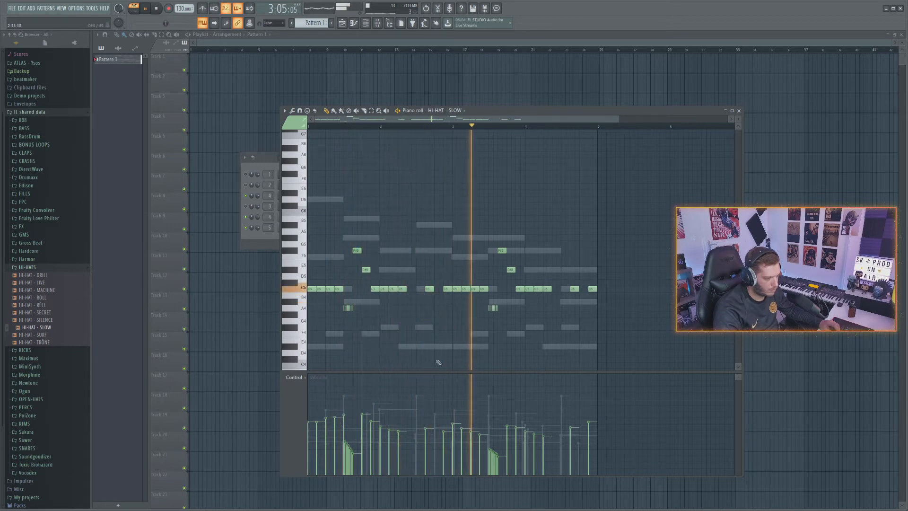
- Randomize the note levels of HI-HAT - MACHINE and lower the velocities of its final three-note roll into a descending ramp
left_click(292, 110)
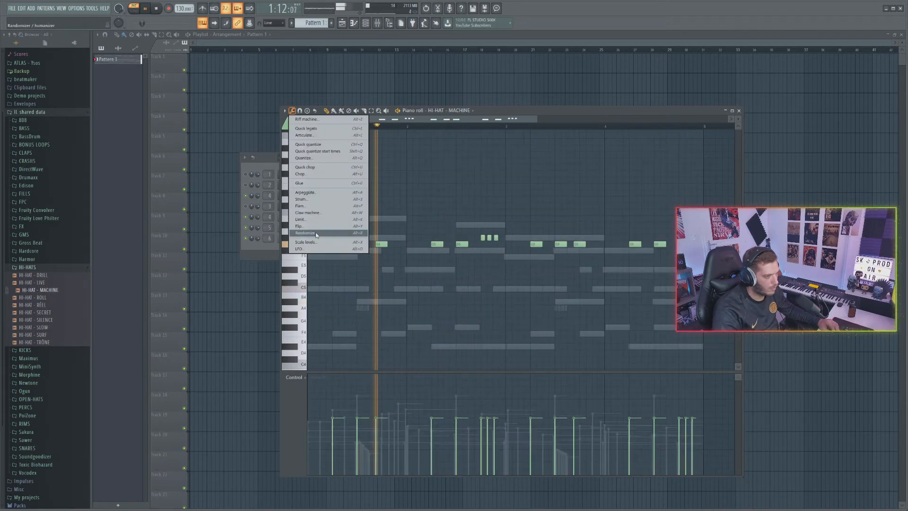
left_click(326, 222)
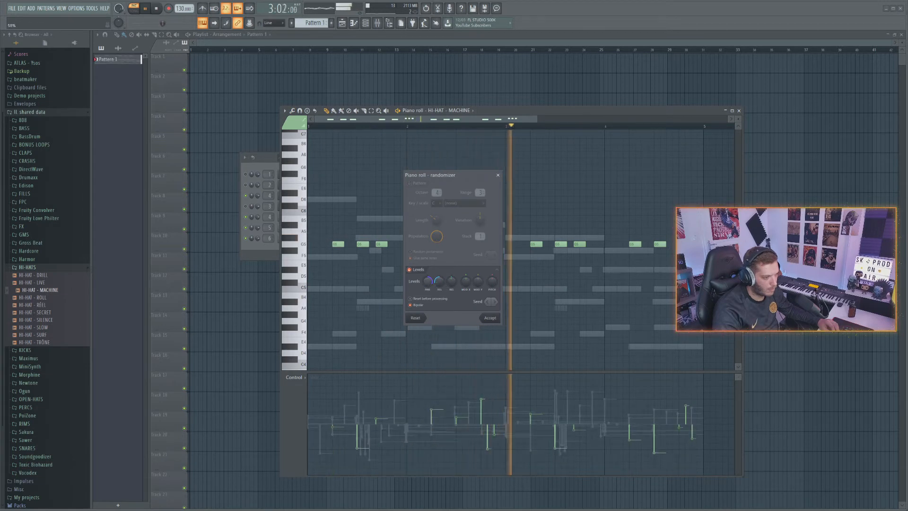
left_click_drag(439, 281, 439, 291)
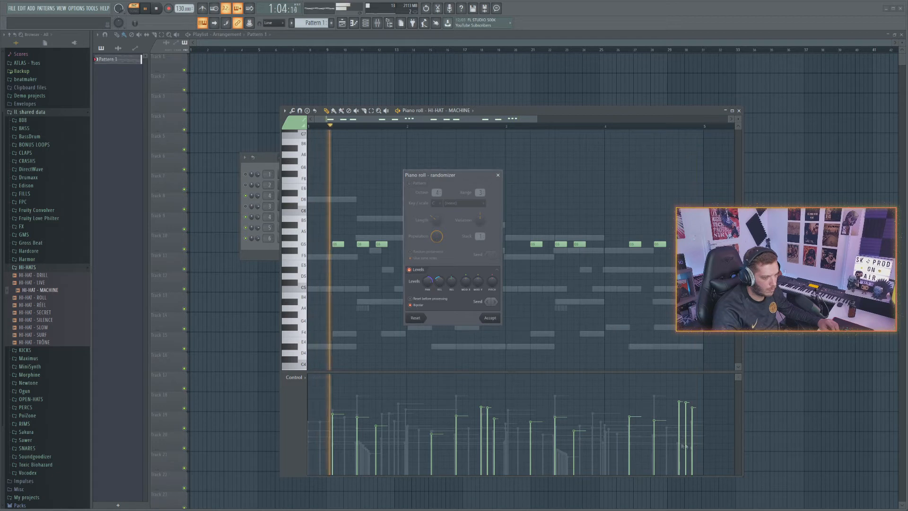
left_click(491, 318)
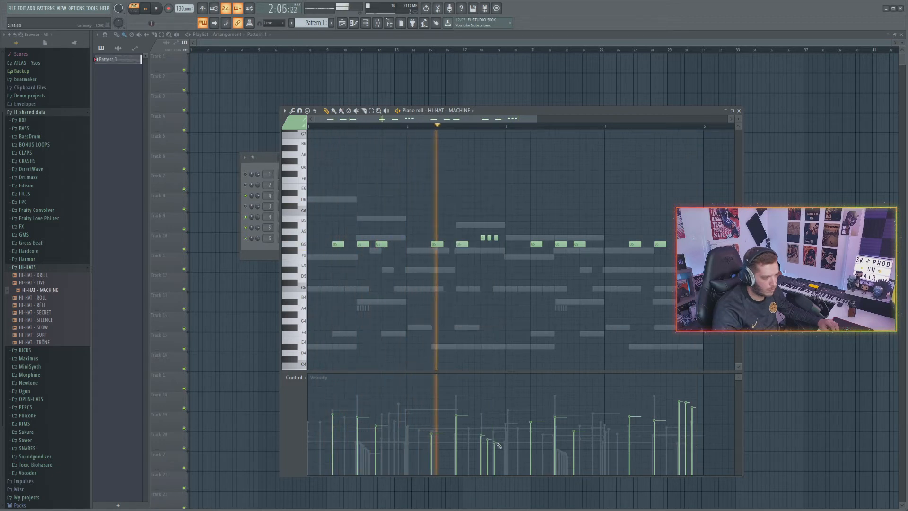
left_click_drag(679, 445, 696, 453)
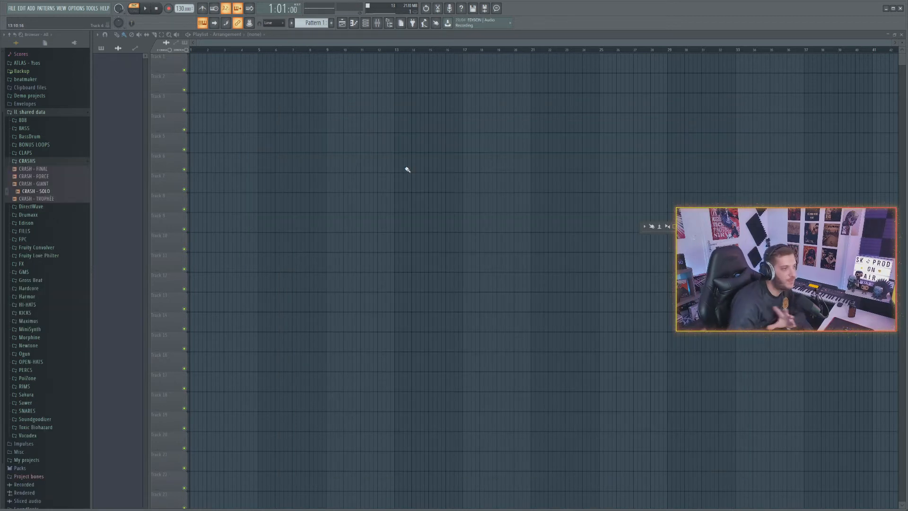
- Show the channel rack, select the Omnisphere channel and play back the full pattern
left_click(367, 25)
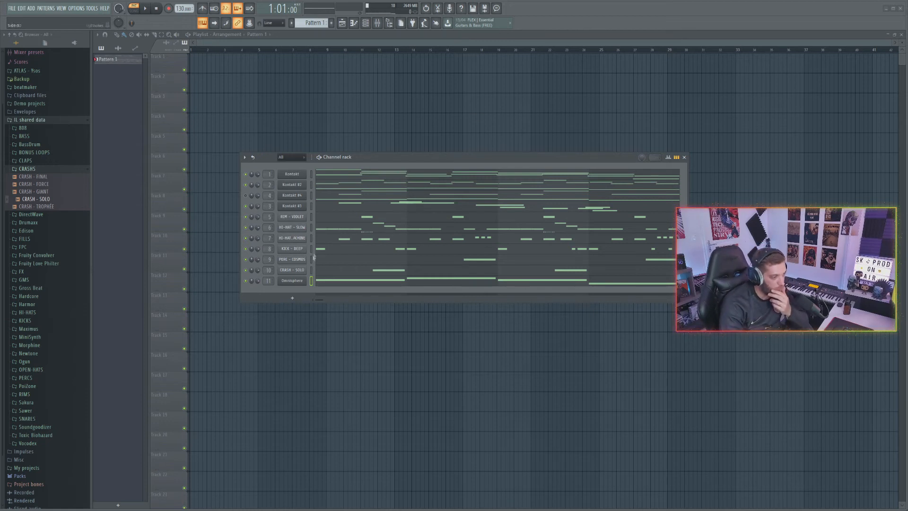
left_click(297, 282)
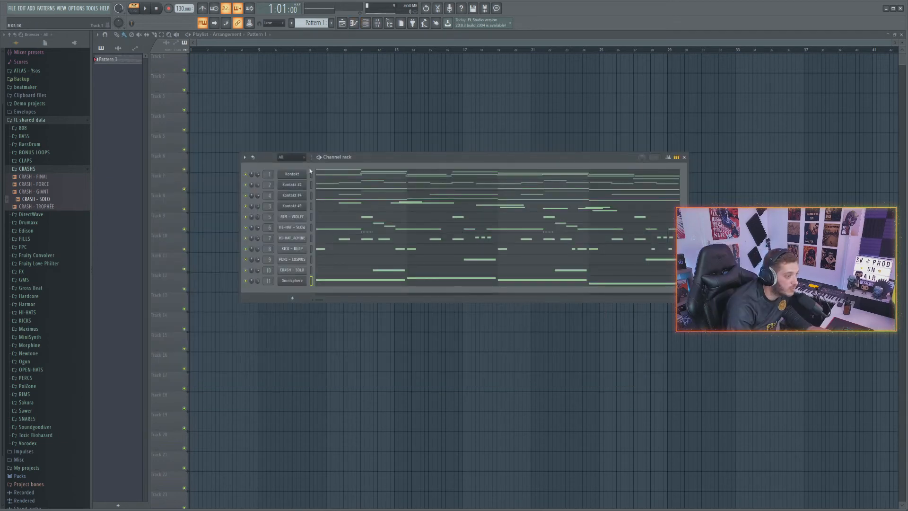
key("space")
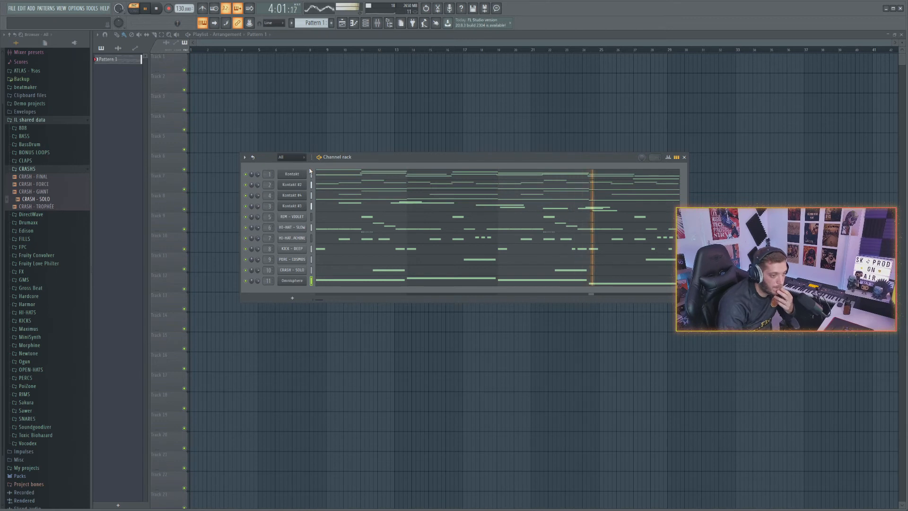
key("space")
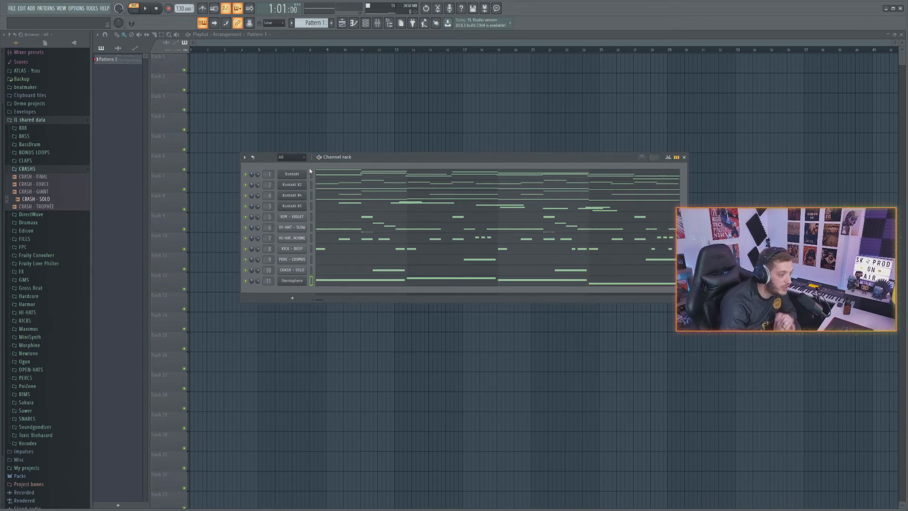